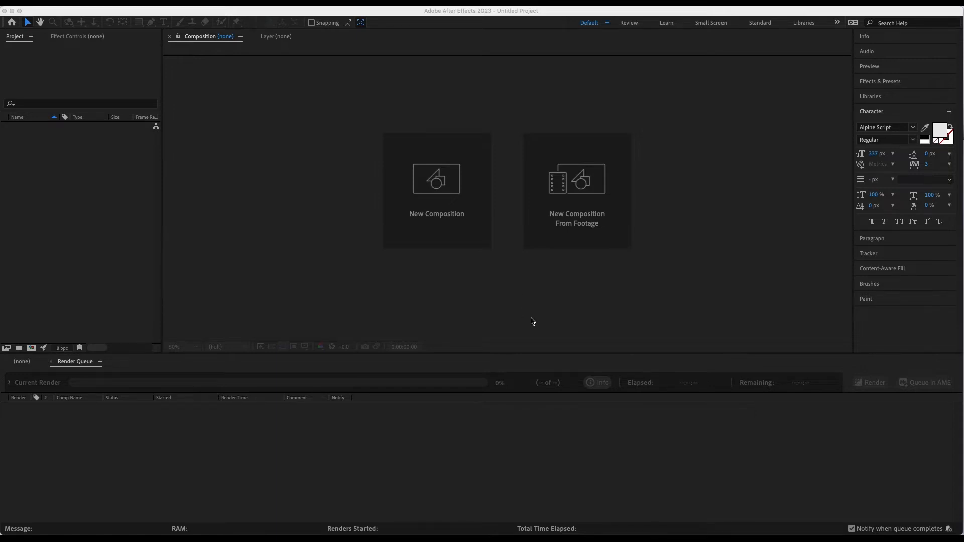
# Step: Open the settings for a new composition
pyautogui.click(458, 192)
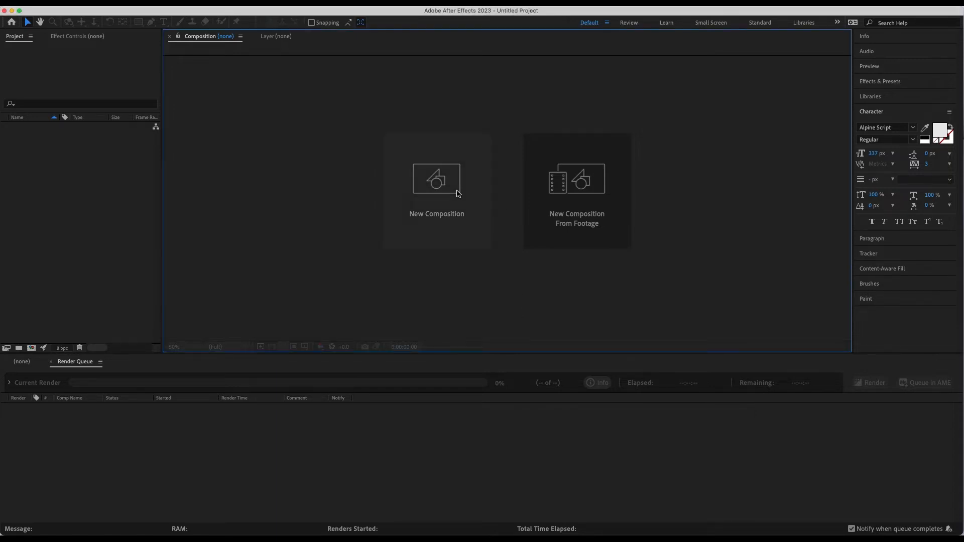
pyautogui.click(442, 216)
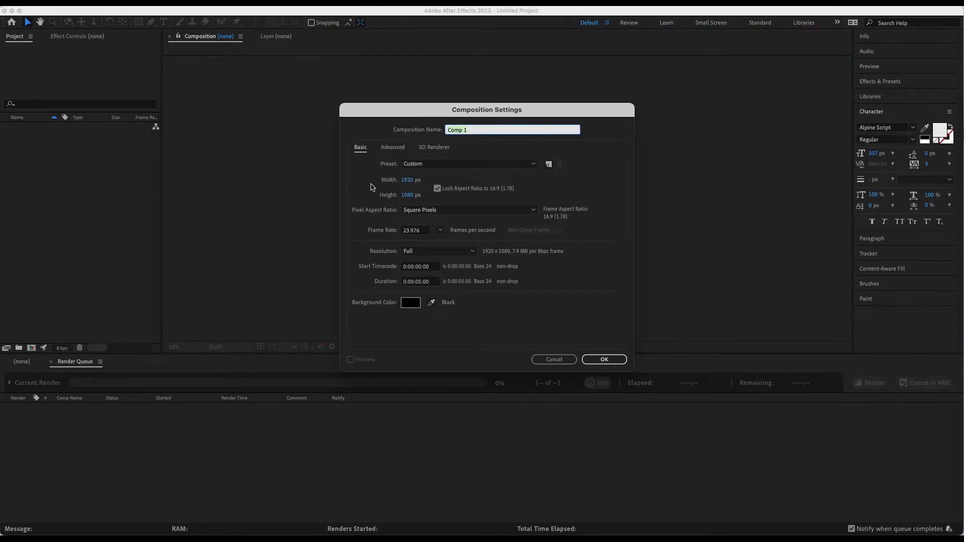
# Step: Try a width of 3840 px for the new composition with the aspect ratio locked to 16:9
pyautogui.click(408, 179)
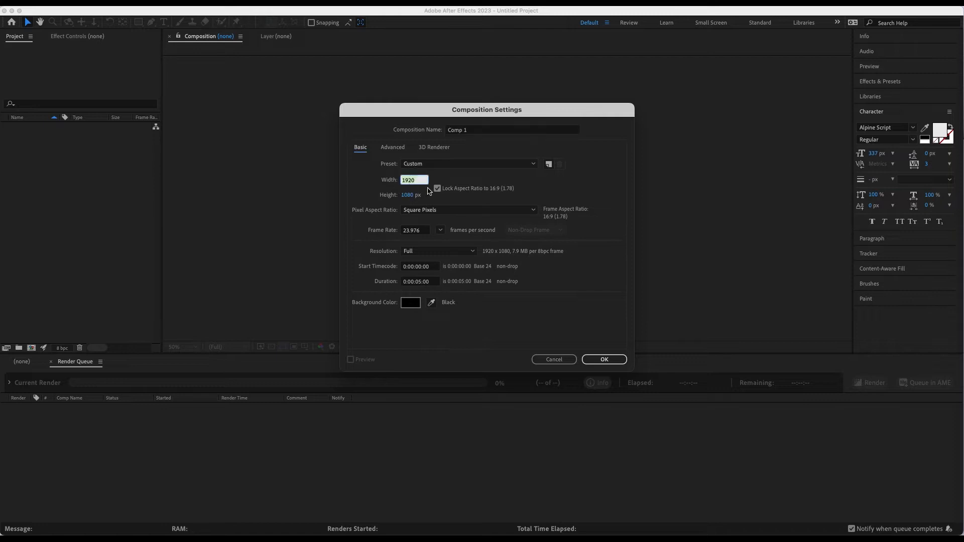
pyautogui.write('3840')
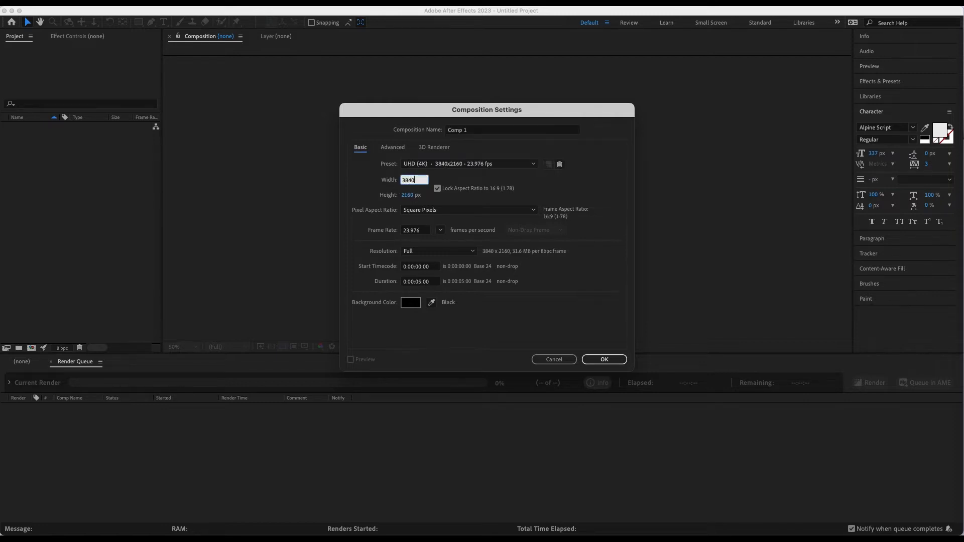
pyautogui.click(411, 197)
pyautogui.click(446, 199)
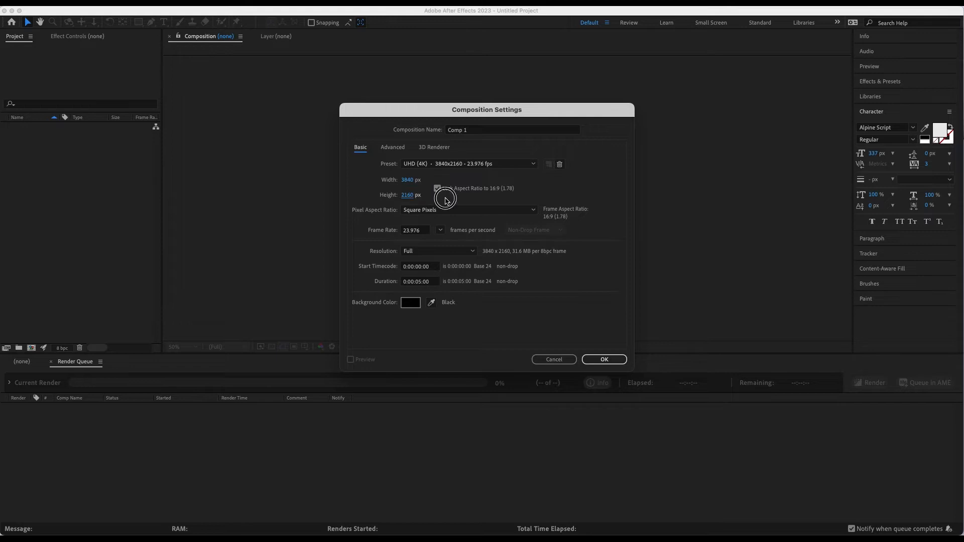
# Step: Create the composition at 1920 × 1080 px with a frame rate of 23.976 fps and a duration of 0:00:05:00
pyautogui.click(407, 181)
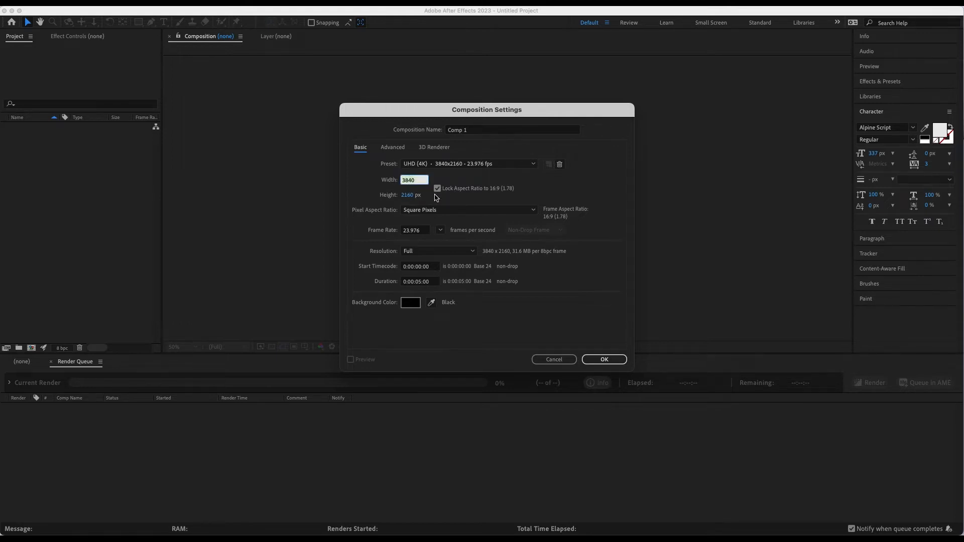
pyautogui.write('190')
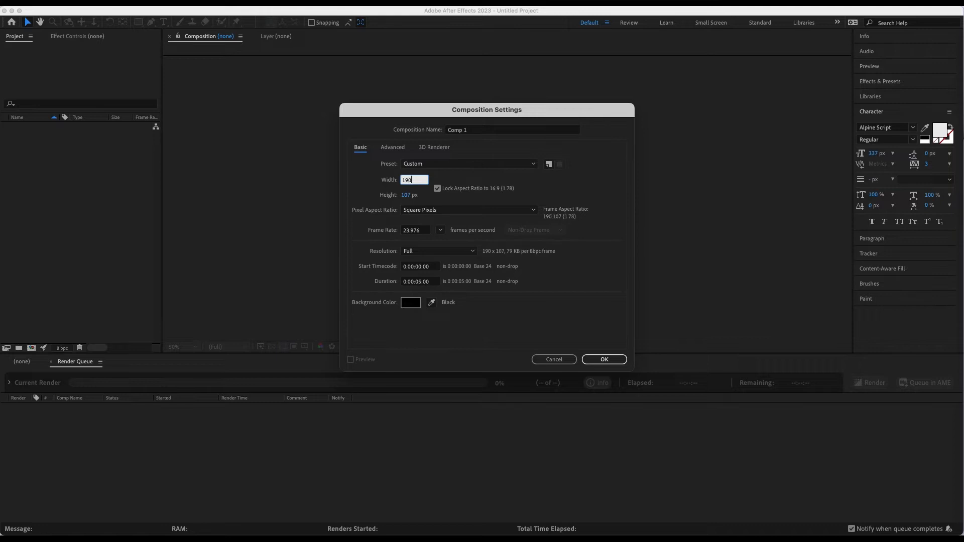
pyautogui.write('0')
pyautogui.click(584, 192)
pyautogui.click(424, 231)
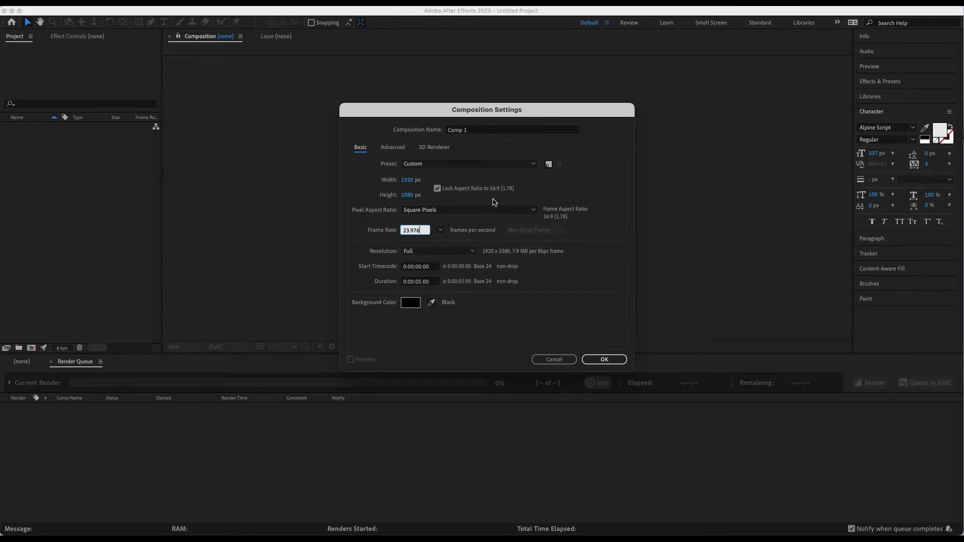
pyautogui.click(421, 284)
pyautogui.click(605, 360)
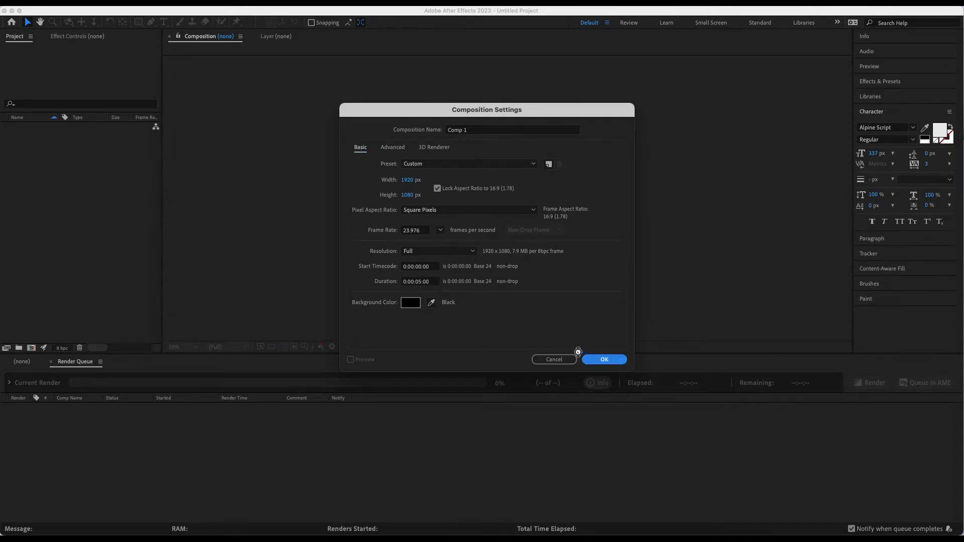
pyautogui.click(563, 359)
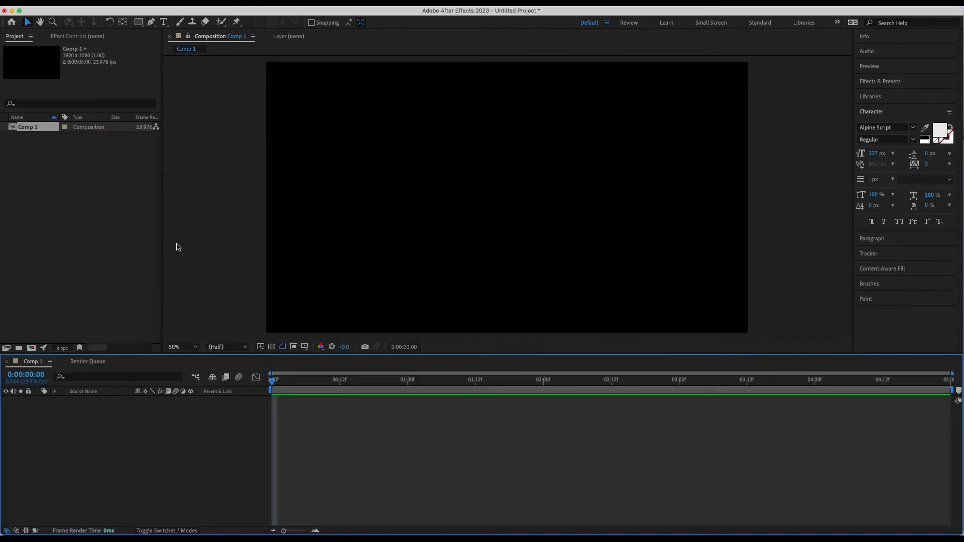
# Step: Add a text box reading "Tutorial" across the middle of the composition and shorten the box to fit the single line
pyautogui.click(164, 22)
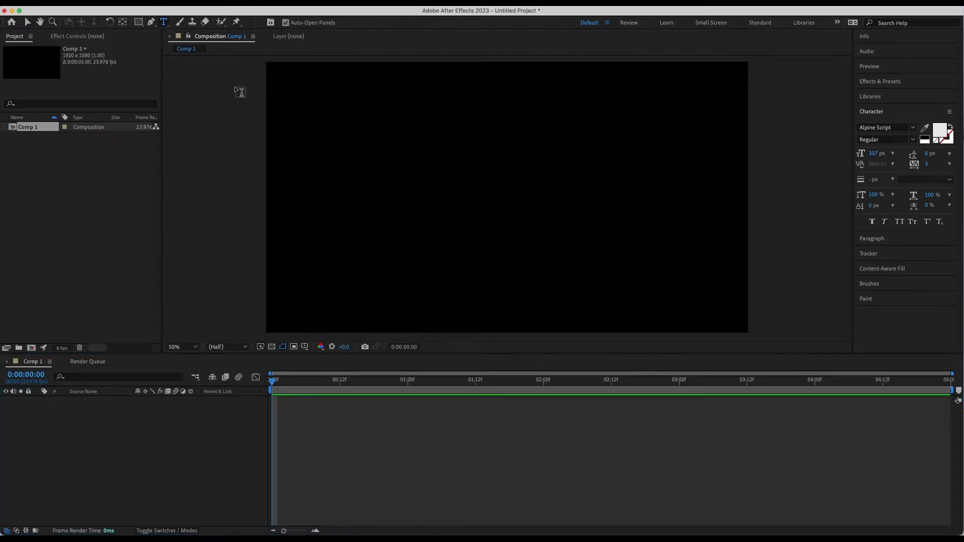
pyautogui.moveTo(315, 144); pyautogui.dragTo(686, 275)
pyautogui.write('Tutorial')
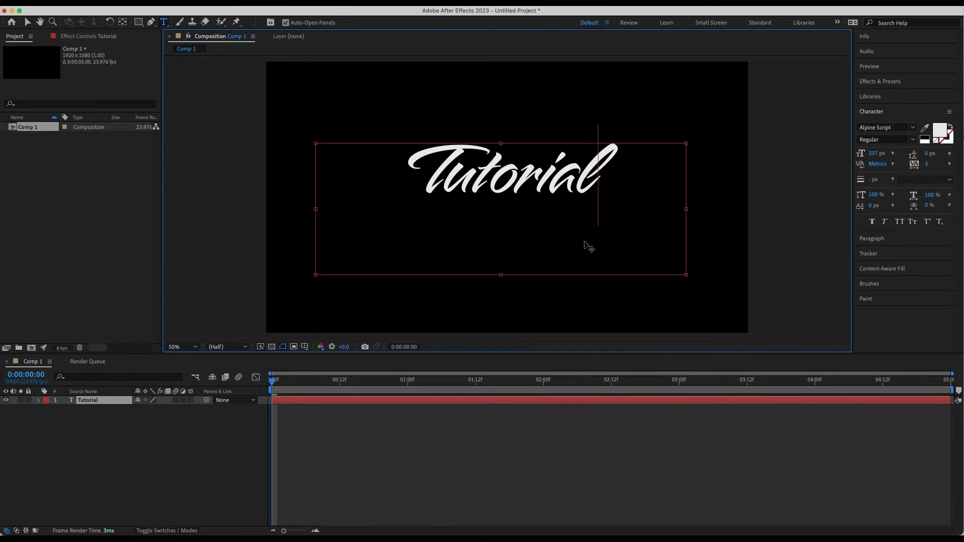
pyautogui.moveTo(500, 275); pyautogui.dragTo(500, 199)
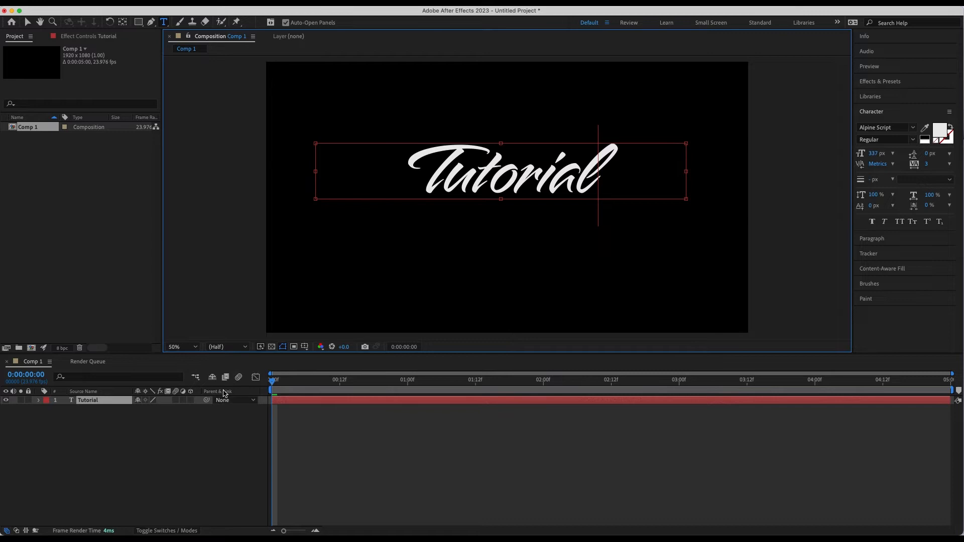
# Step: Show the proportional grid and set the Tutorial layer's anchor point to 49, -150 so it lies near the middle of the word
pyautogui.click(305, 347)
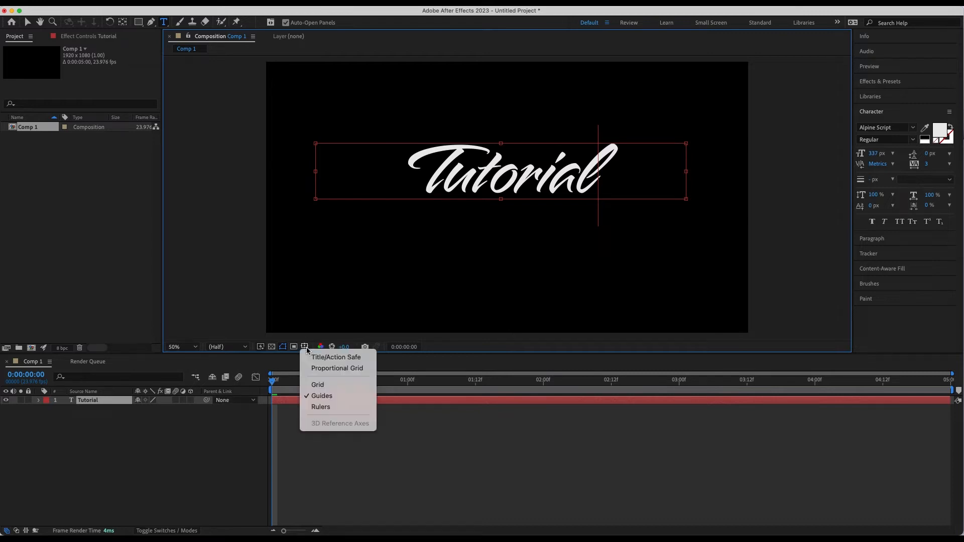
pyautogui.click(318, 369)
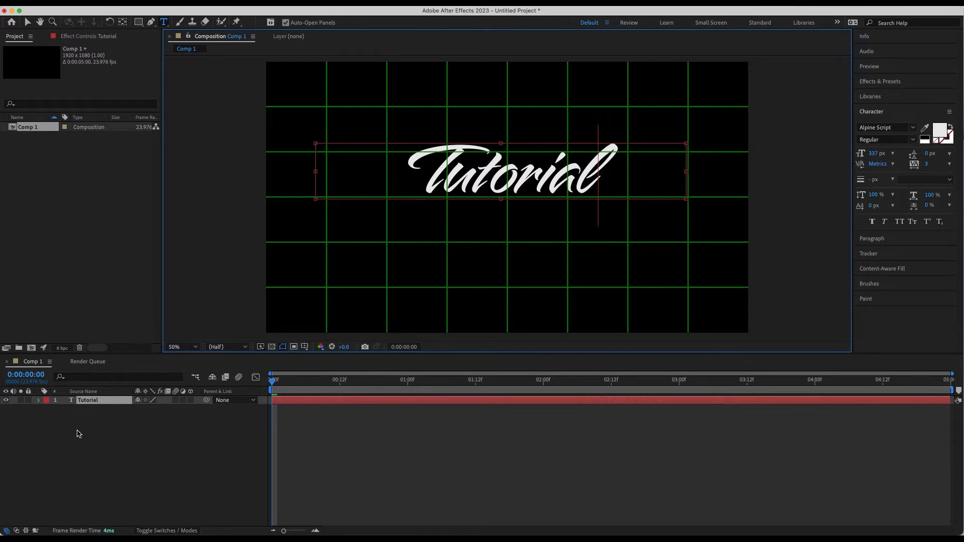
pyautogui.click(38, 401)
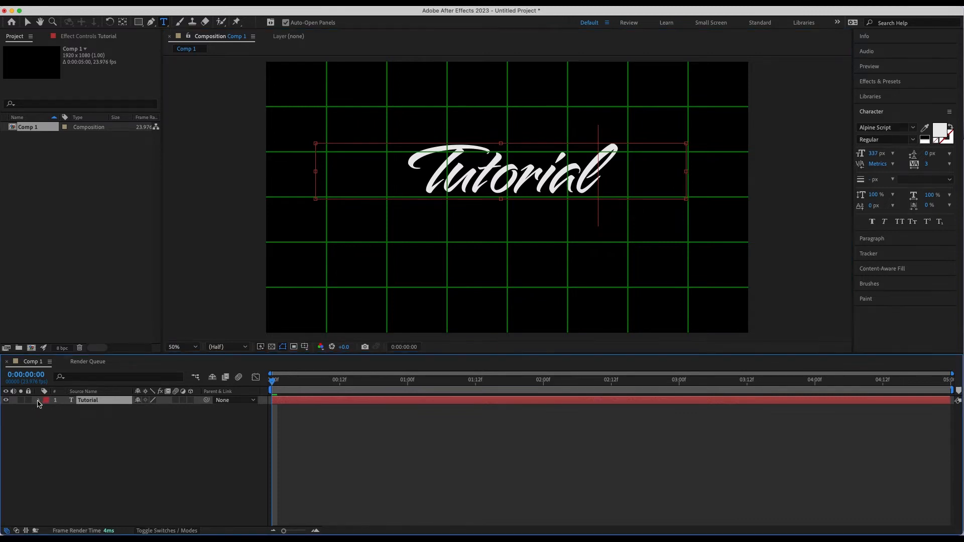
pyautogui.click(47, 419)
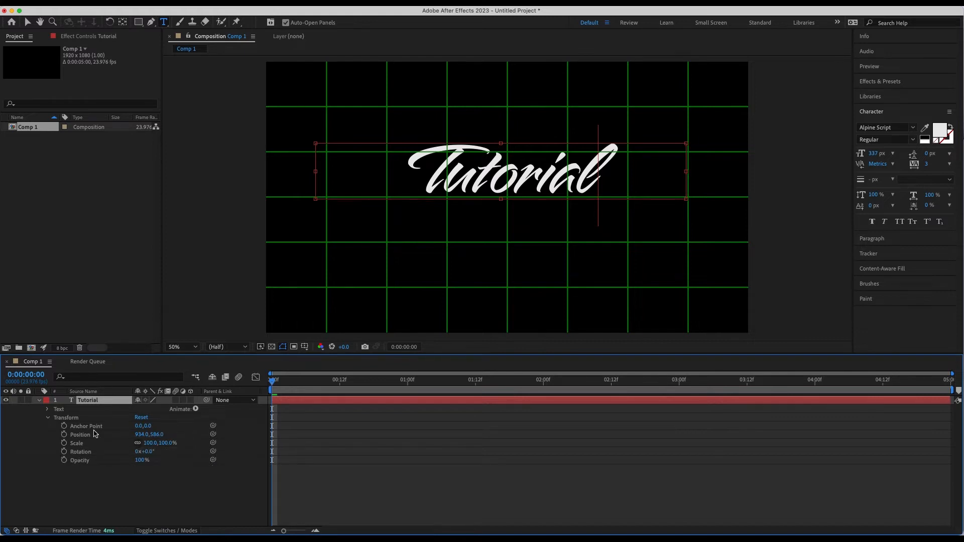
pyautogui.moveTo(151, 426); pyautogui.dragTo(151, 426)
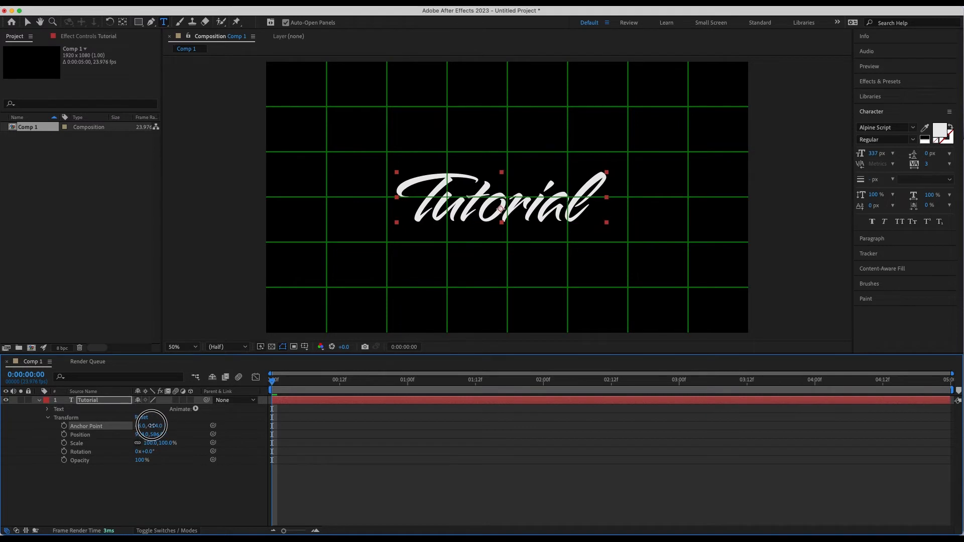
pyautogui.moveTo(162, 428); pyautogui.dragTo(139, 427)
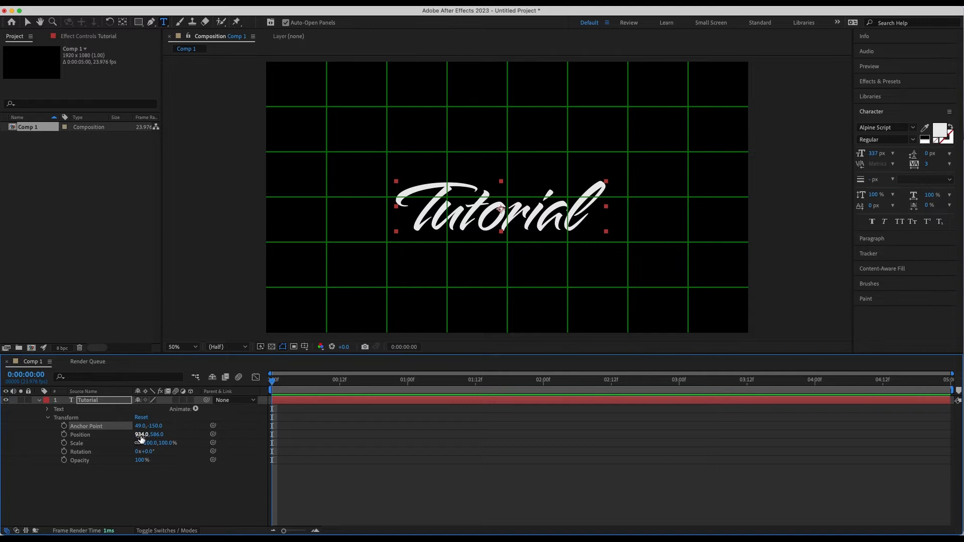
# Step: Centre the Tutorial text on the grid by setting its position to 961, 549
pyautogui.moveTo(141, 436); pyautogui.dragTo(155, 434)
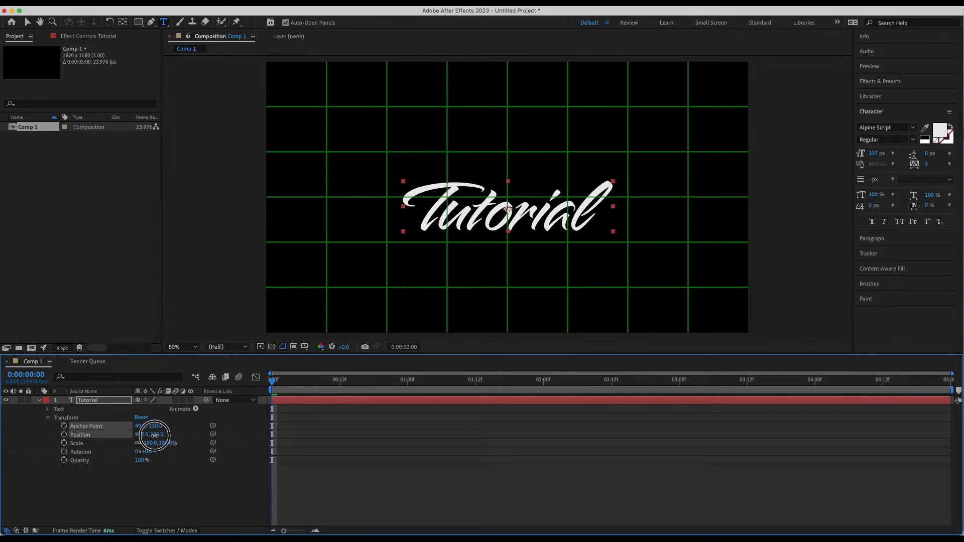
pyautogui.moveTo(154, 435)
pyautogui.mouseDown()
pyautogui.moveTo(132, 435)
pyautogui.moveTo(160, 426)
pyautogui.mouseUp()
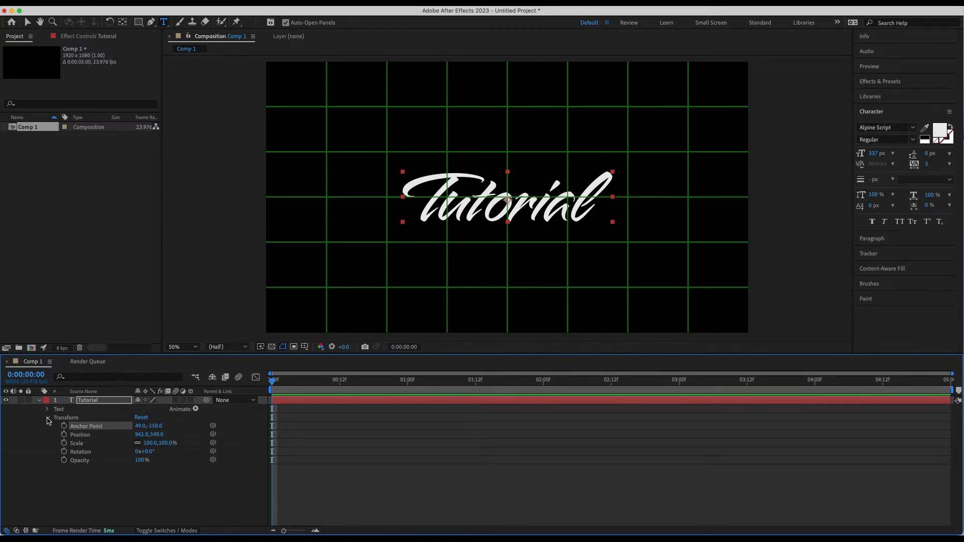
pyautogui.click(48, 419)
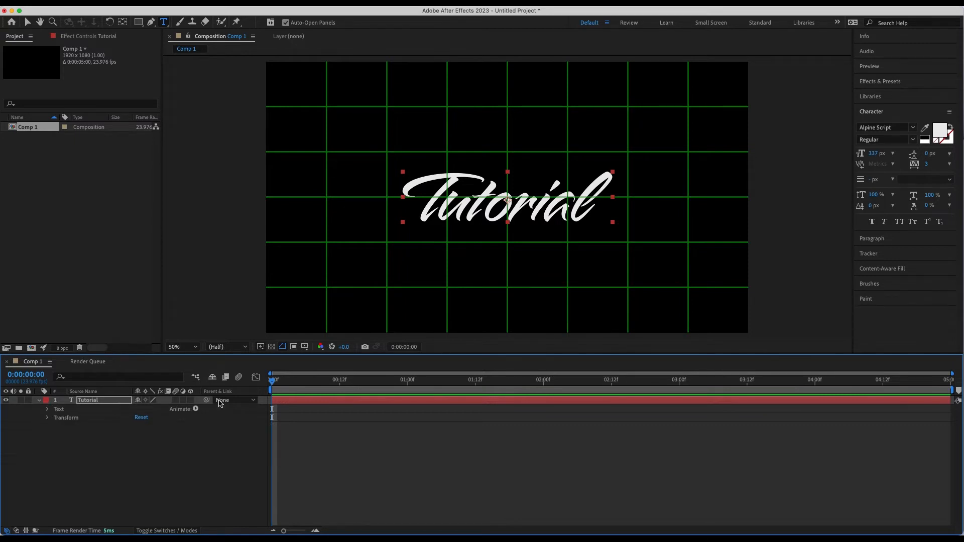
# Step: Make the Tutorial layer 3D and set its bevel style to Convex
pyautogui.click(190, 400)
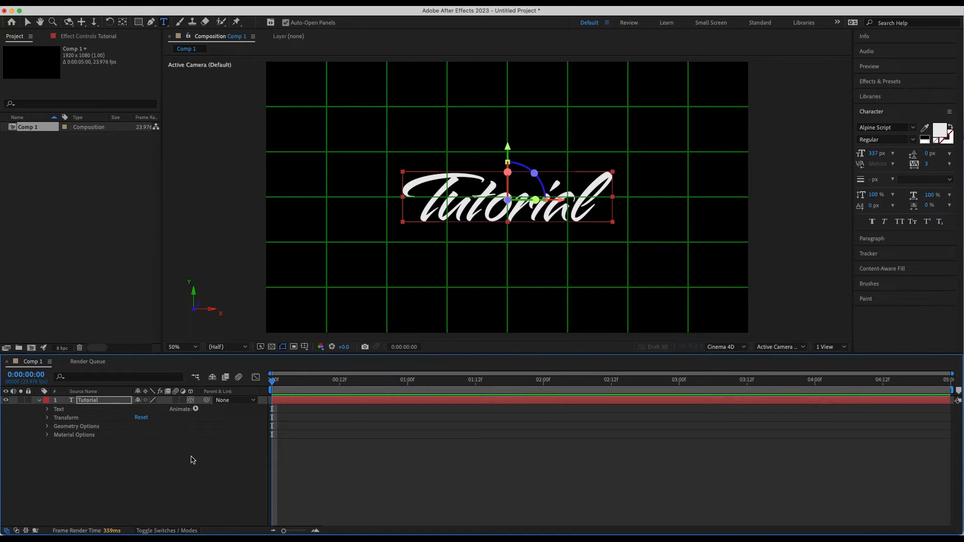
pyautogui.click(48, 427)
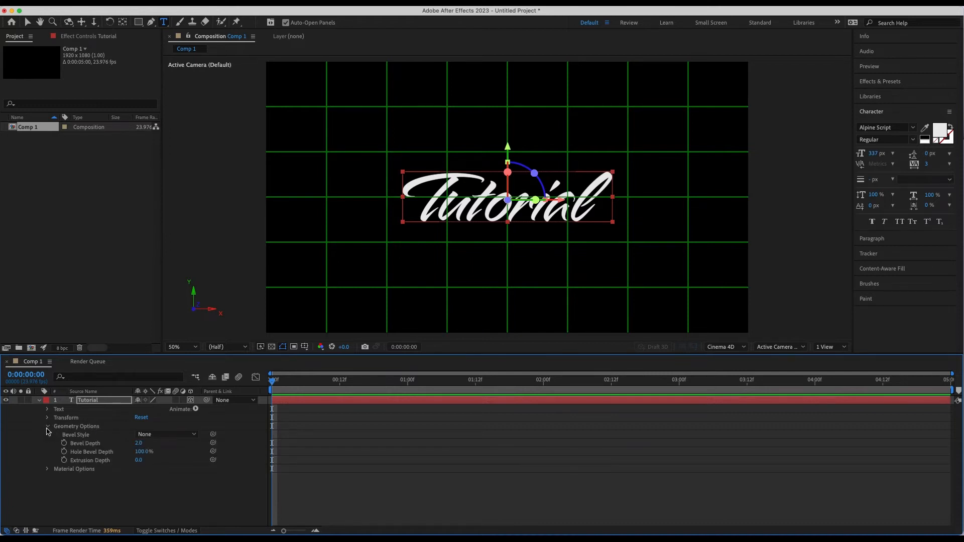
pyautogui.click(178, 436)
pyautogui.click(160, 478)
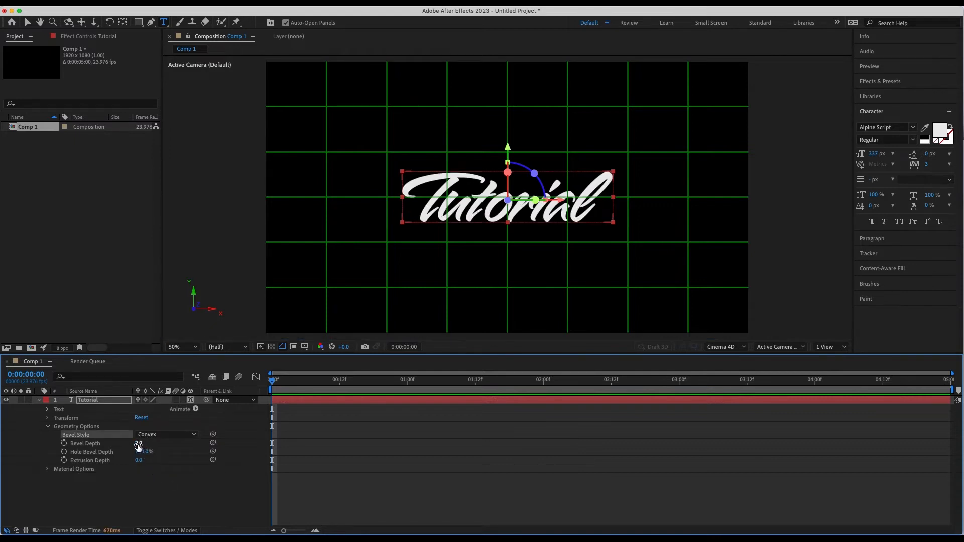
# Step: Set the Tutorial text's bevel depth to 9 and raise its extrusion depth to about 109
pyautogui.click(138, 444)
pyautogui.click(173, 496)
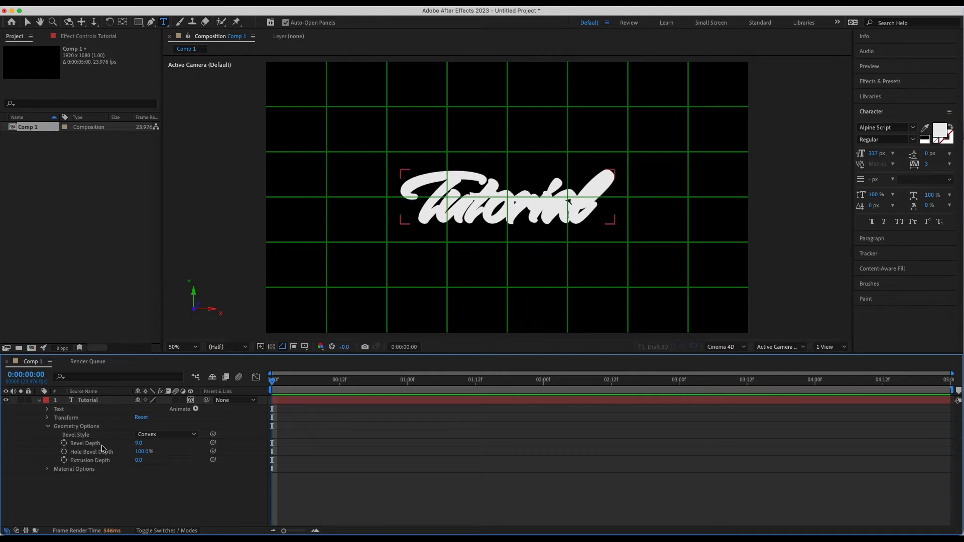
pyautogui.moveTo(137, 466); pyautogui.dragTo(186, 463)
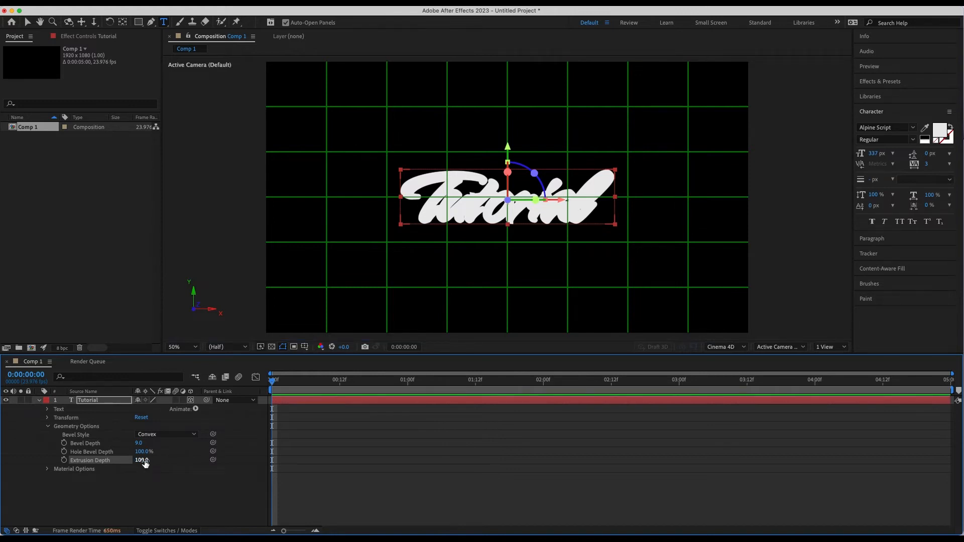
pyautogui.moveTo(146, 463); pyautogui.dragTo(149, 461)
pyautogui.click(48, 426)
pyautogui.click(47, 435)
pyautogui.scroll(-1, 55, 442)
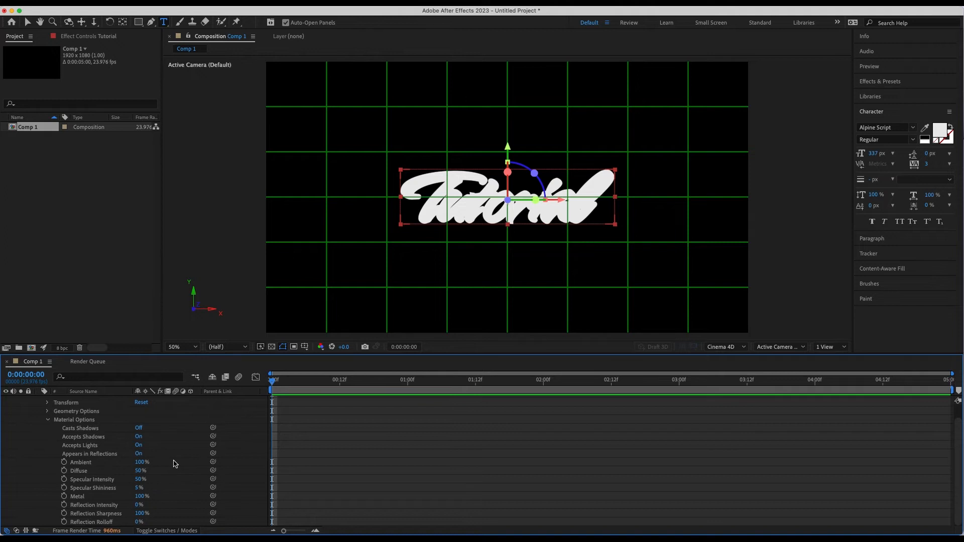
pyautogui.click(48, 420)
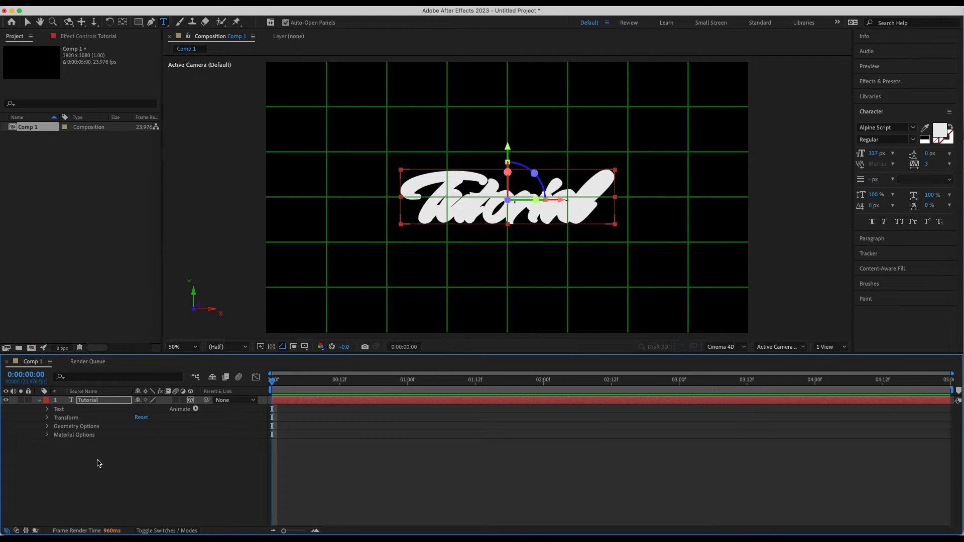
# Step: Add a spot light in a darker yellow (about D6B922) with 50% intensity, a 90° cone angle and 50% cone feather
pyautogui.rightClick(139, 454)
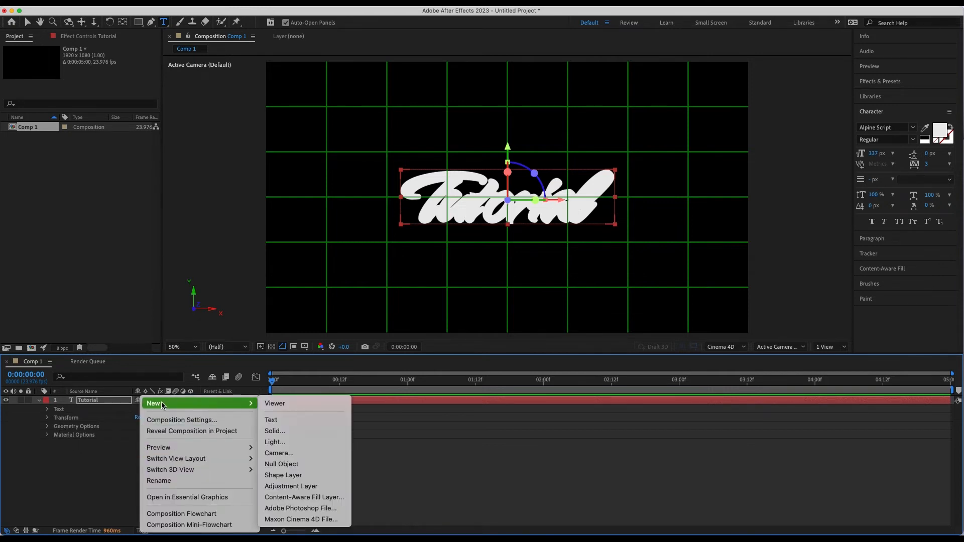
pyautogui.rightClick(103, 476)
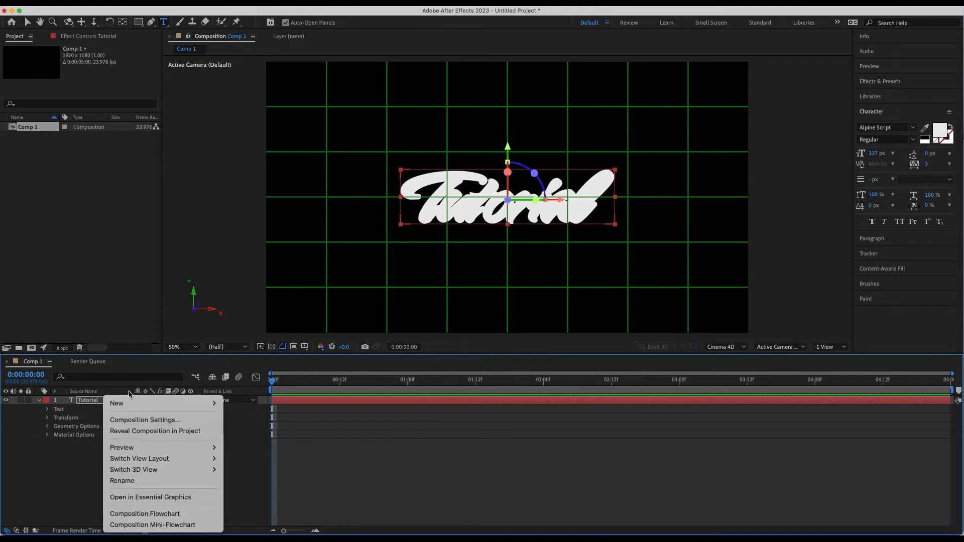
pyautogui.moveTo(134, 403)
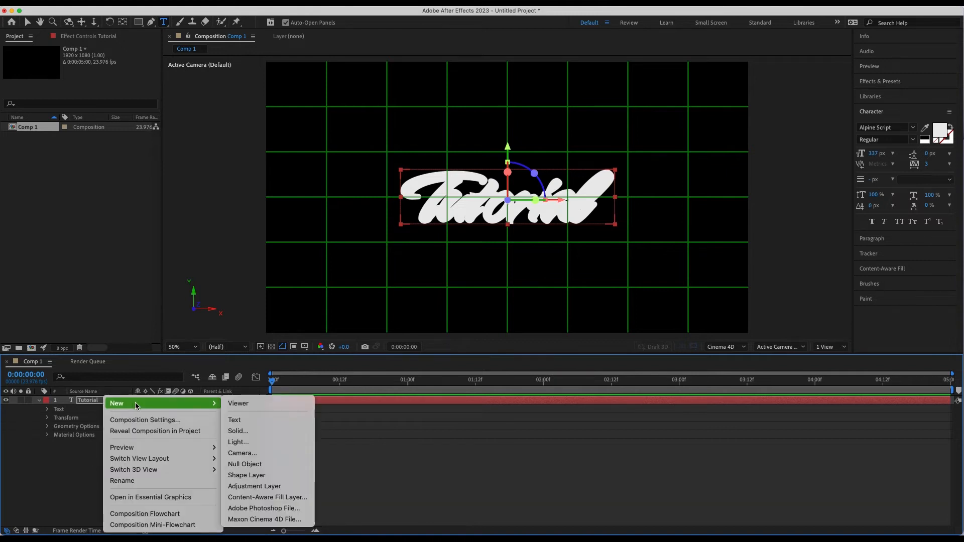
pyautogui.click(251, 442)
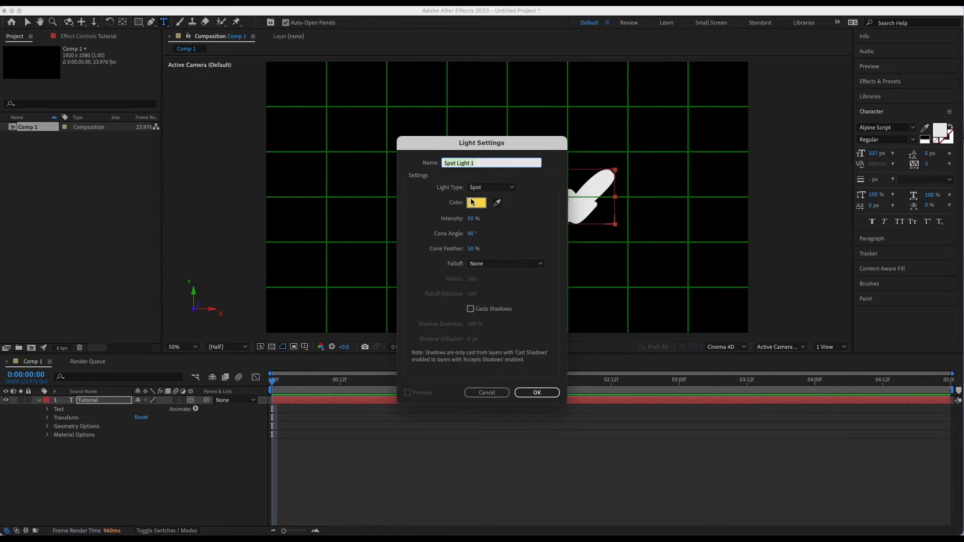
pyautogui.click(486, 188)
pyautogui.click(539, 189)
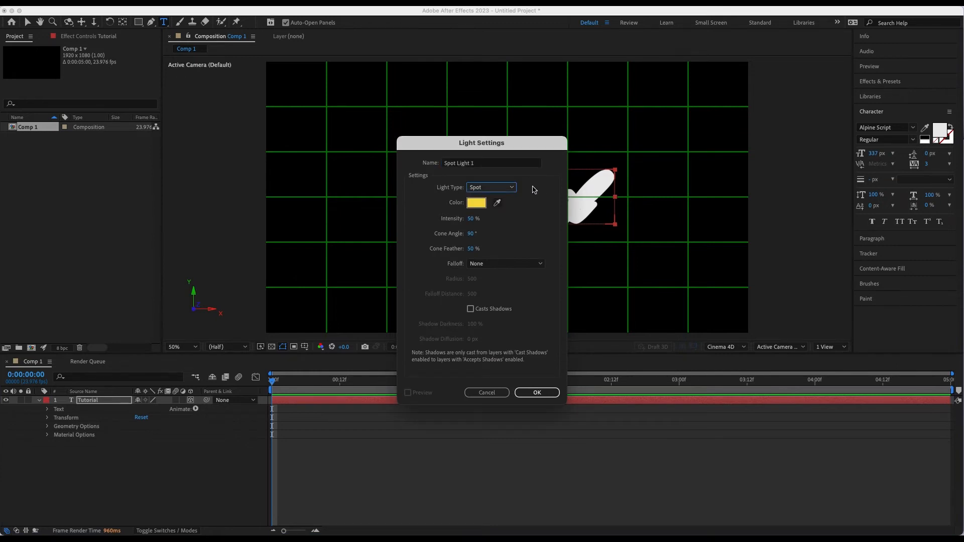
pyautogui.click(475, 206)
pyautogui.moveTo(459, 218); pyautogui.dragTo(469, 233)
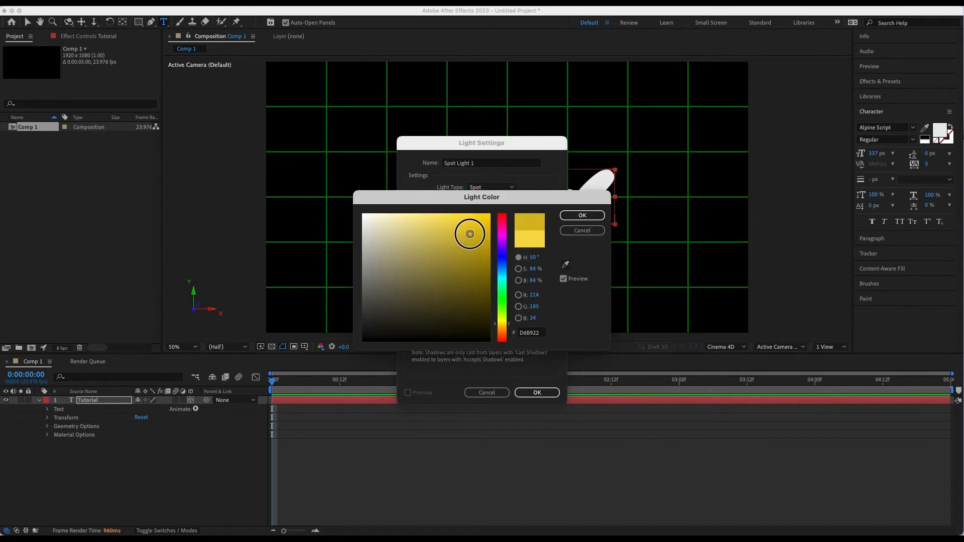
pyautogui.click(577, 215)
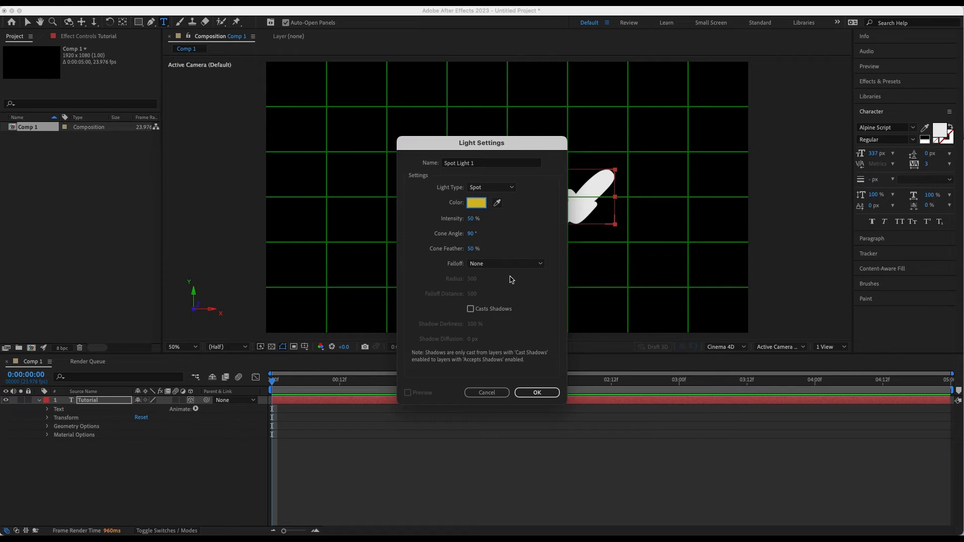
pyautogui.click(537, 393)
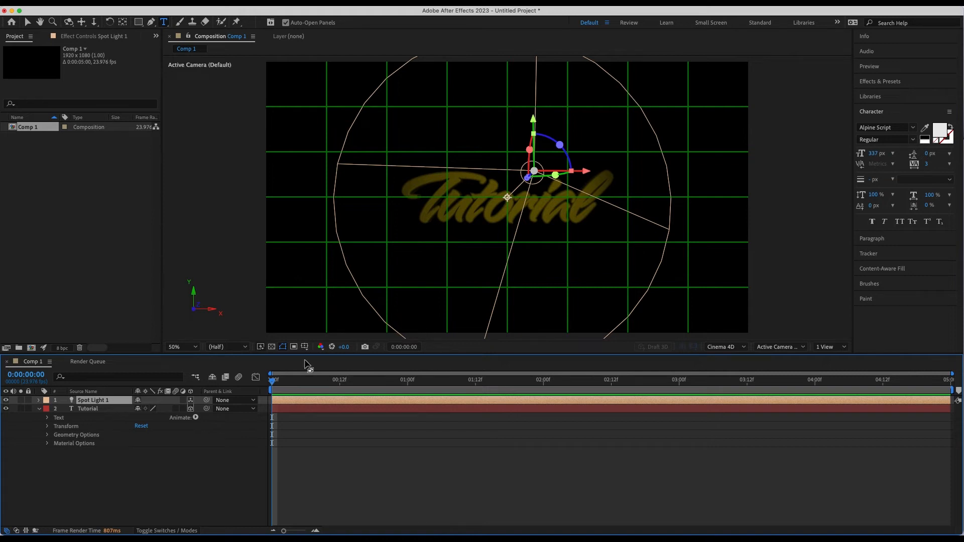
# Step: Examine the transform and light option properties of Spot Light 1
pyautogui.click(48, 410)
pyautogui.click(39, 400)
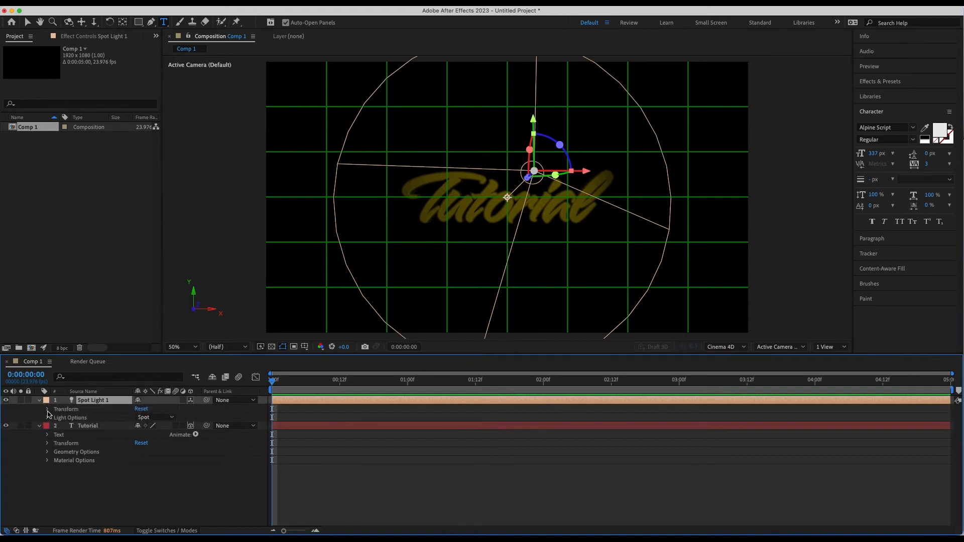
pyautogui.click(48, 409)
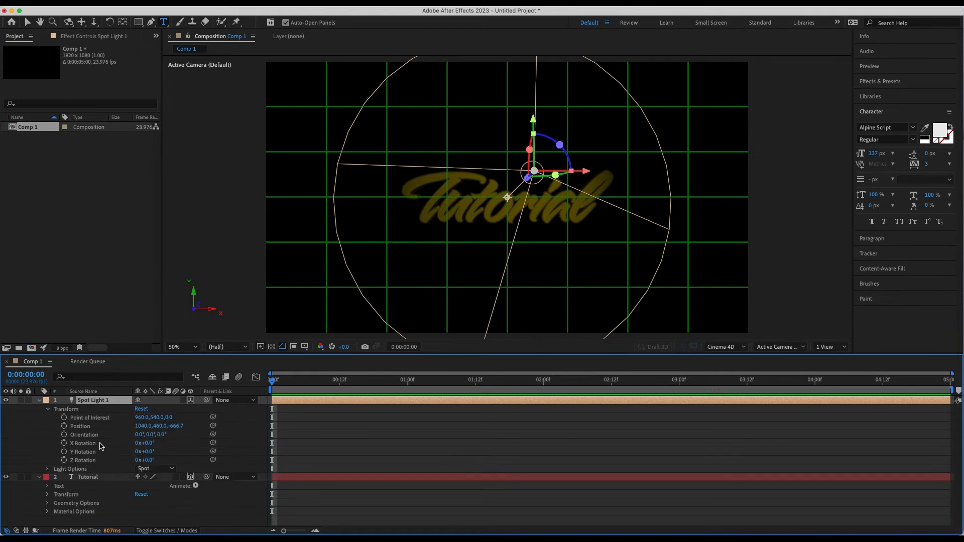
pyautogui.click(48, 470)
pyautogui.scroll(-3, 66, 458)
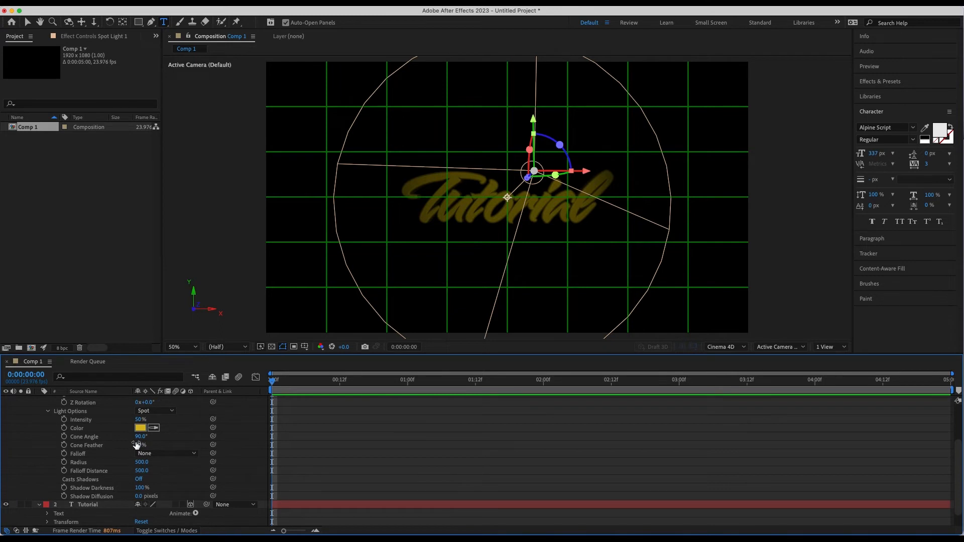
pyautogui.scroll(3, 126, 437)
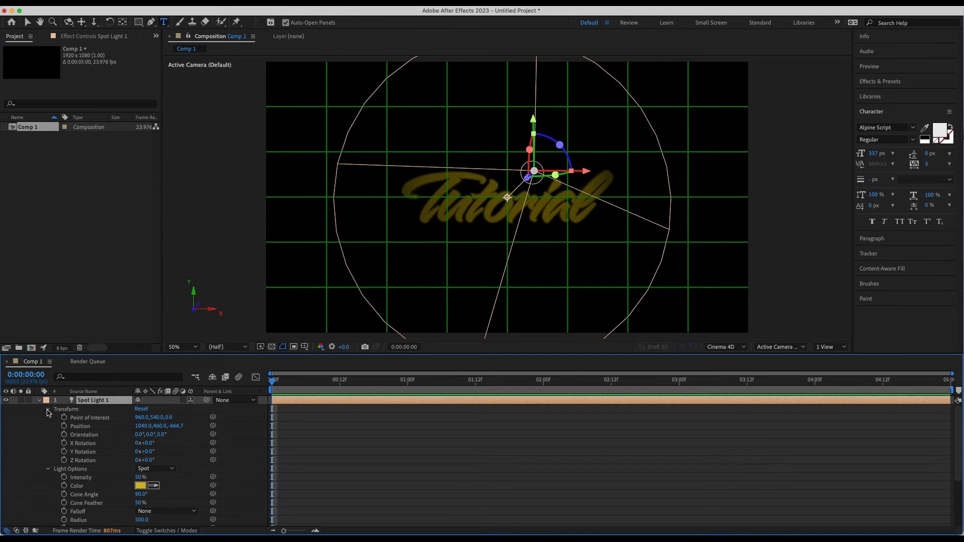
pyautogui.click(48, 410)
pyautogui.scroll(-2, 50, 415)
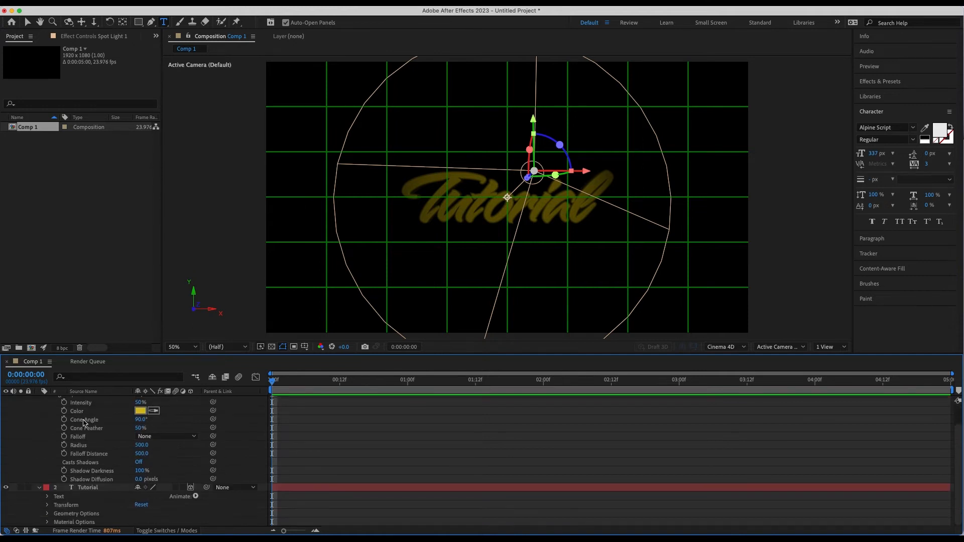
pyautogui.scroll(1, 66, 416)
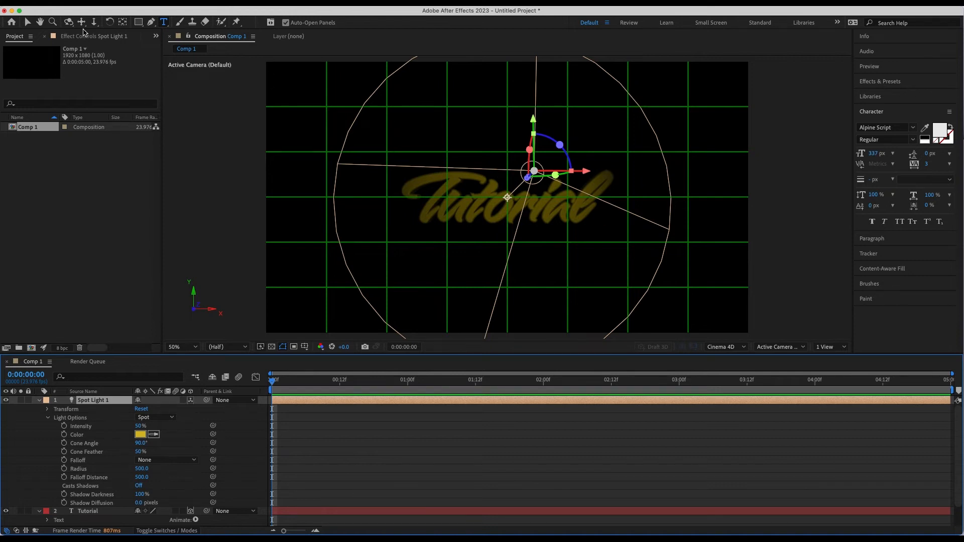
# Step: Move Spot Light 1 with the Selection tool to the right of the Tutorial text, near the composition's right edge
pyautogui.click(28, 22)
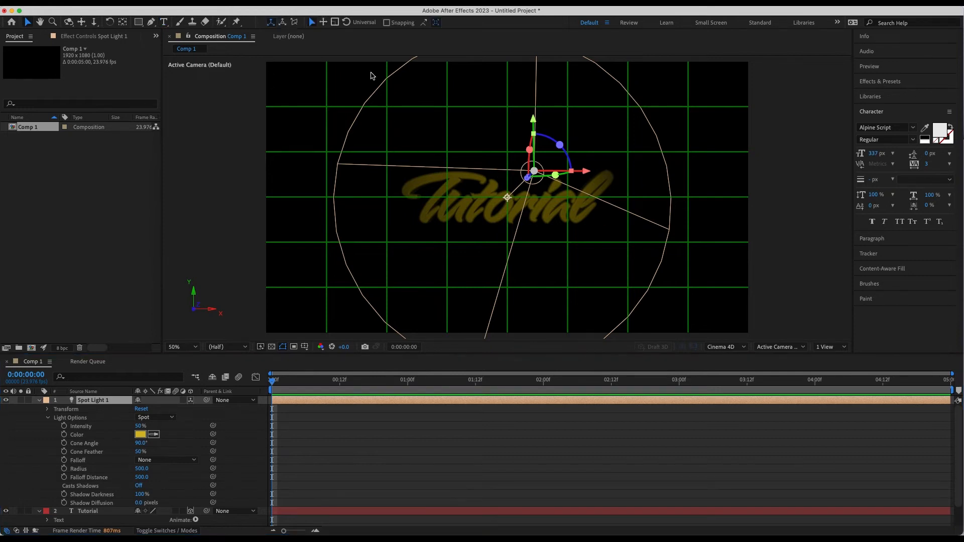
pyautogui.press('.')
pyautogui.press('.')
pyautogui.press(',')
pyautogui.press(',')
pyautogui.moveTo(527, 178); pyautogui.dragTo(689, 128)
pyautogui.click(743, 175)
pyautogui.click(560, 318)
pyautogui.moveTo(742, 176); pyautogui.dragTo(750, 174)
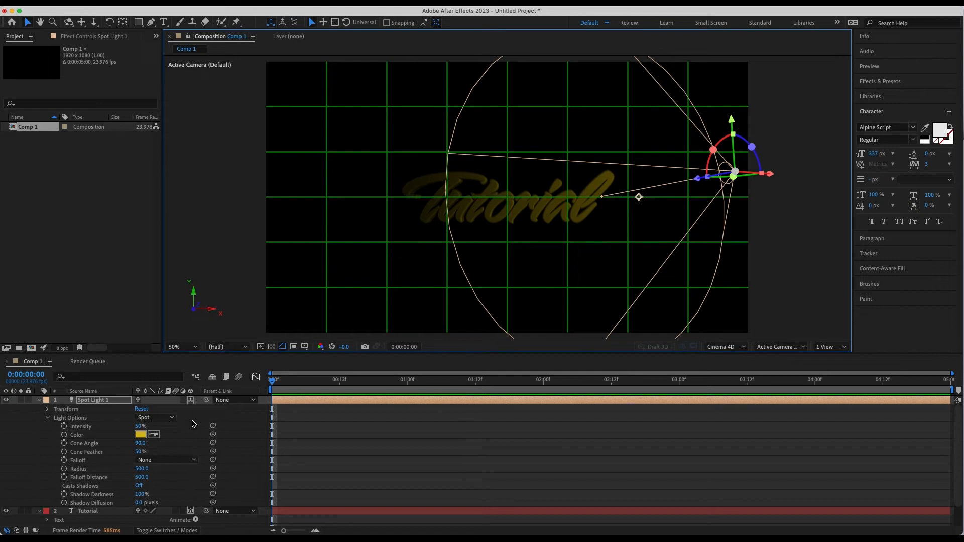
pyautogui.click(39, 400)
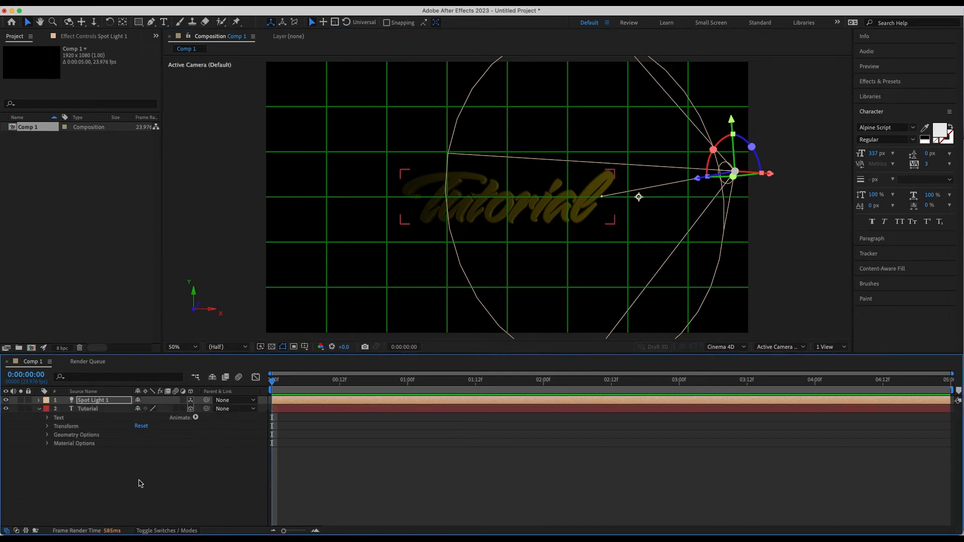
# Step: Add a second spot light in a lighter yellow (about F0D652) with 50% intensity, a 90° cone angle and 50% cone feather
pyautogui.rightClick(88, 466)
pyautogui.moveTo(156, 402)
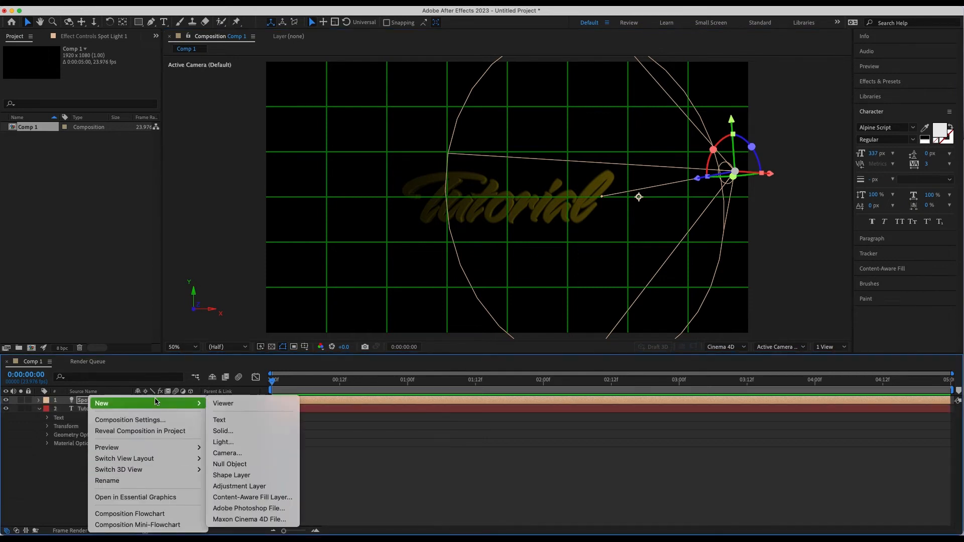
pyautogui.click(231, 442)
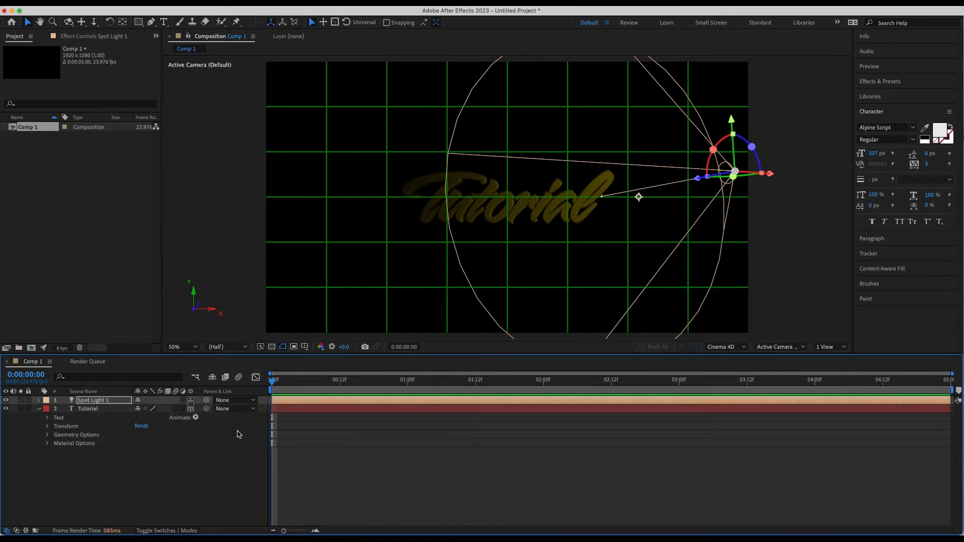
pyautogui.click(476, 202)
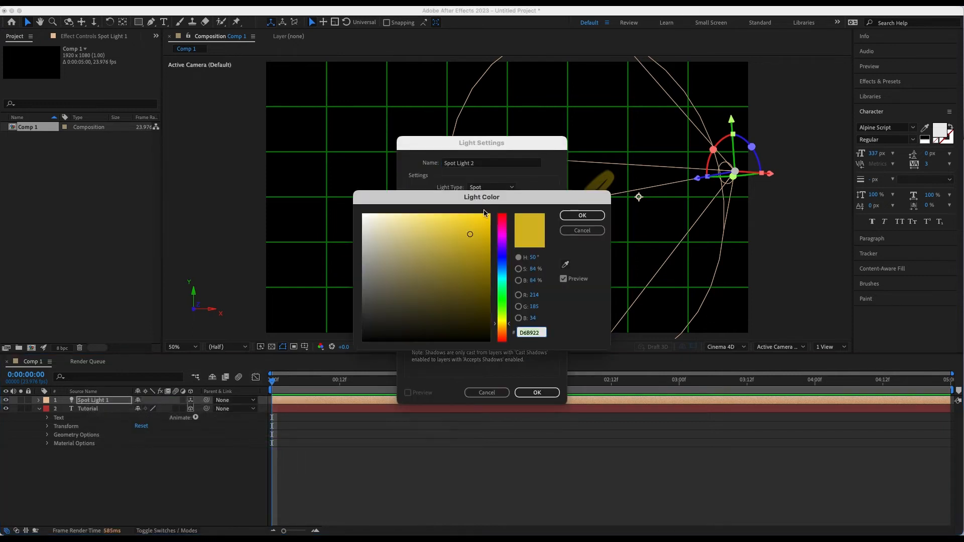
pyautogui.moveTo(467, 238); pyautogui.dragTo(446, 222)
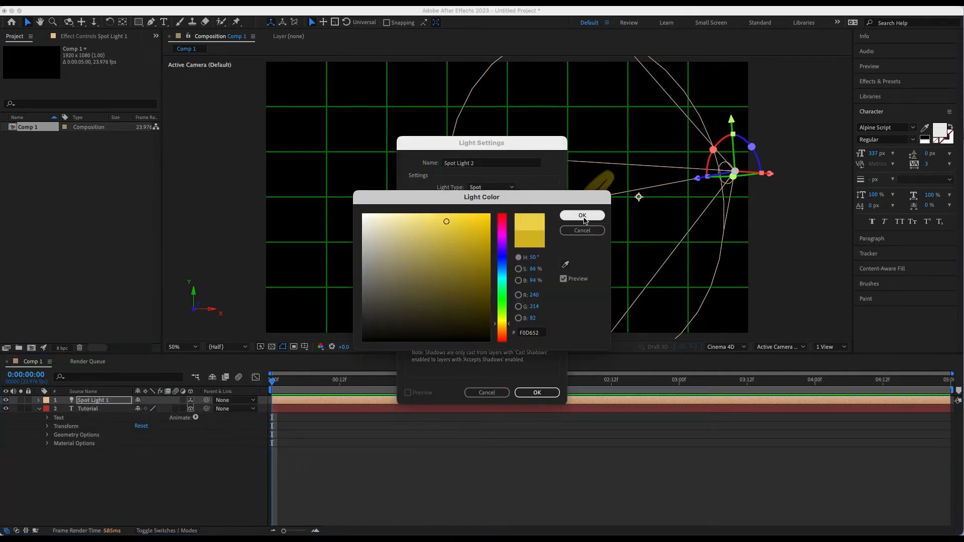
pyautogui.click(584, 217)
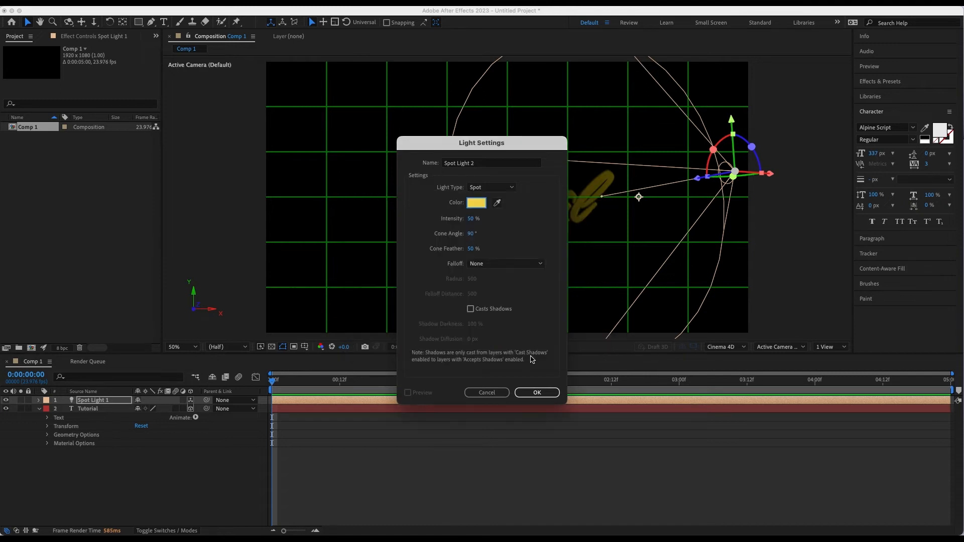
pyautogui.click(537, 392)
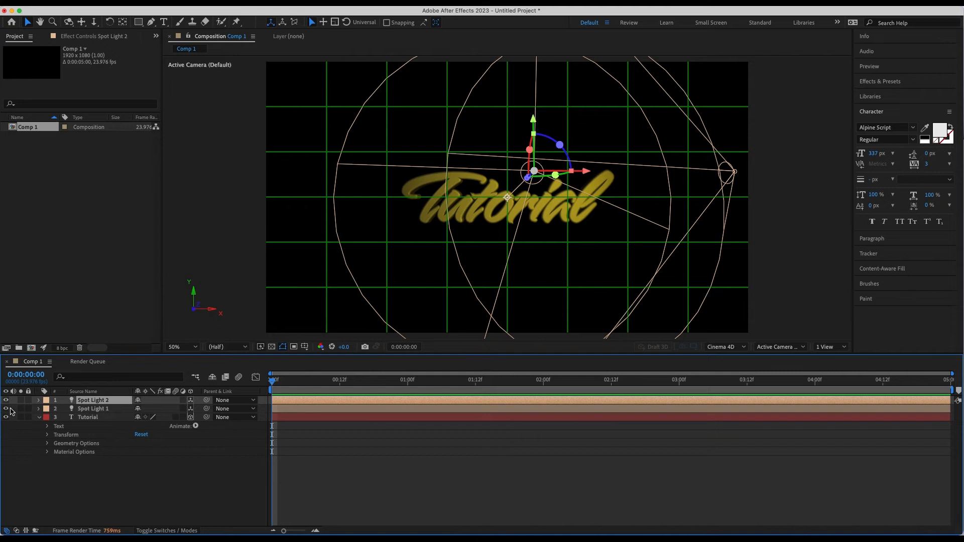
# Step: Move Spot Light 2 to the left of the text, near the composition's left edge, with Spot Light 1 temporarily hidden
pyautogui.click(6, 409)
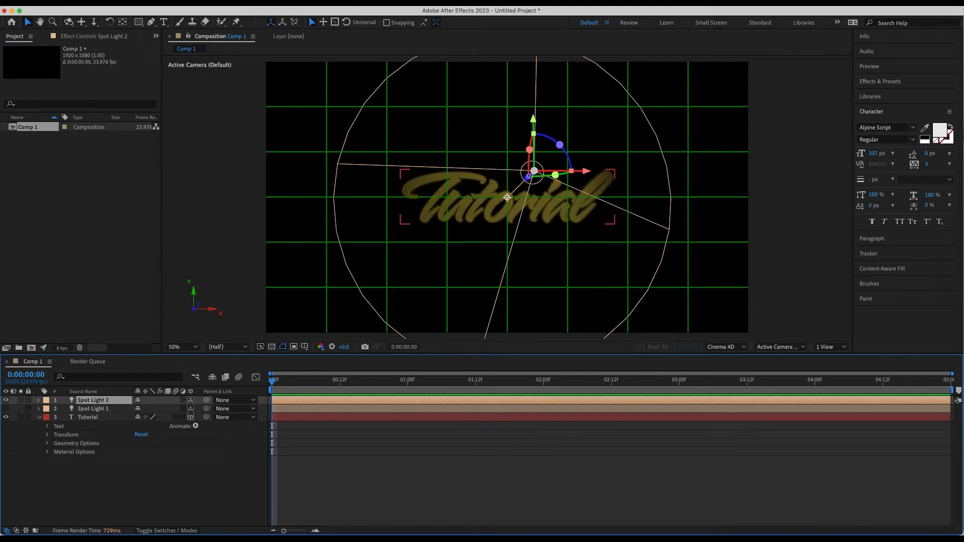
pyautogui.moveTo(528, 181); pyautogui.dragTo(445, 181)
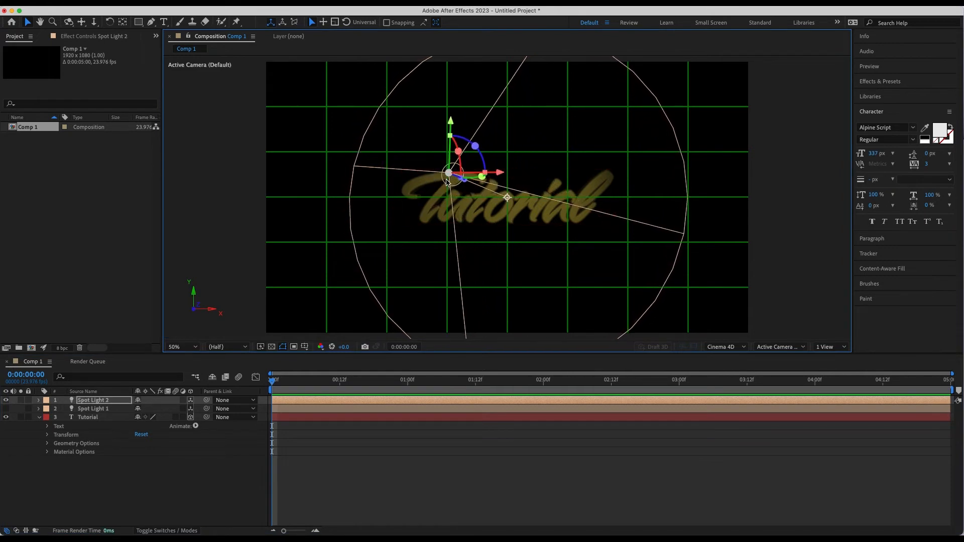
pyautogui.moveTo(475, 146); pyautogui.dragTo(271, 194)
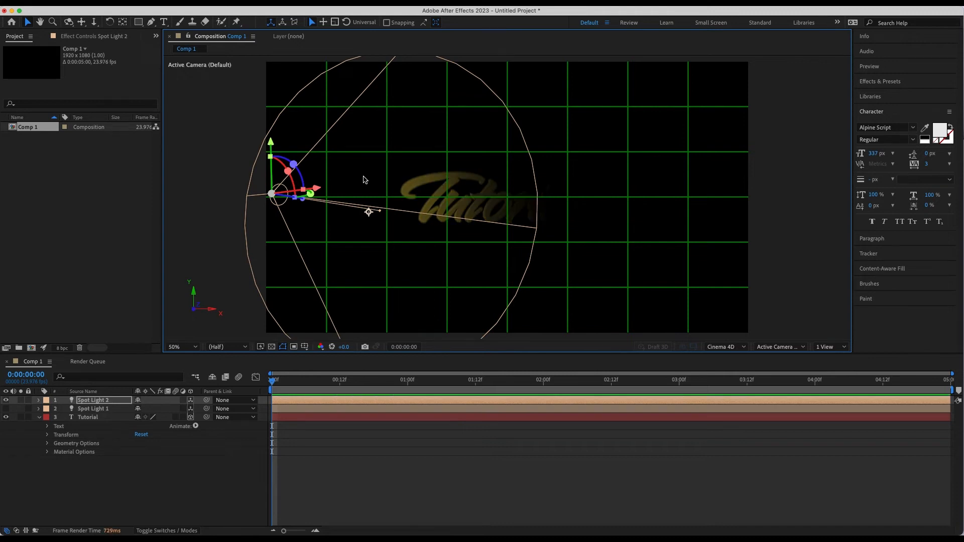
pyautogui.click(6, 409)
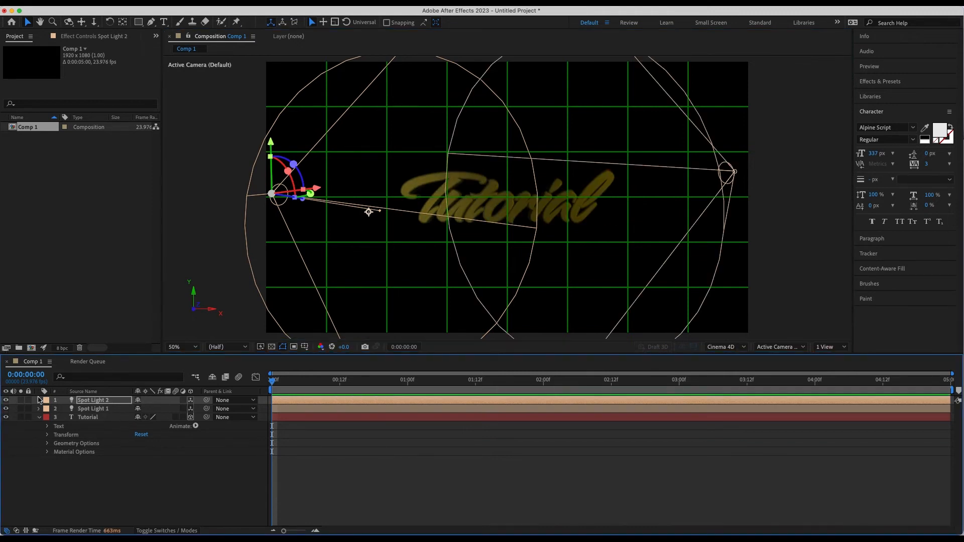
# Step: Turn on the transparency grid and scrub the timeline to 0:00:01:16
pyautogui.moveTo(273, 384)
pyautogui.mouseDown()
pyautogui.moveTo(407, 383)
pyautogui.moveTo(272, 383)
pyautogui.mouseUp()
pyautogui.click(272, 347)
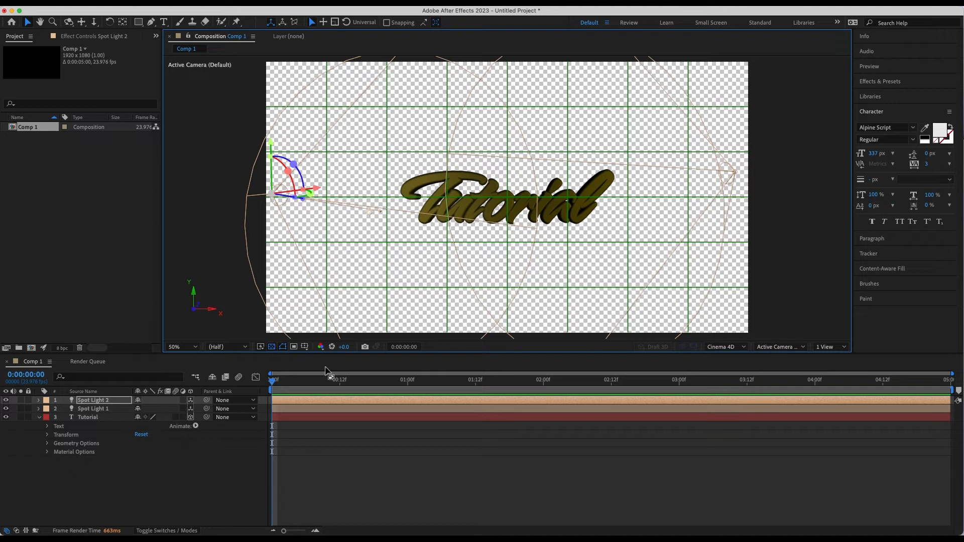
pyautogui.moveTo(268, 379); pyautogui.dragTo(499, 399)
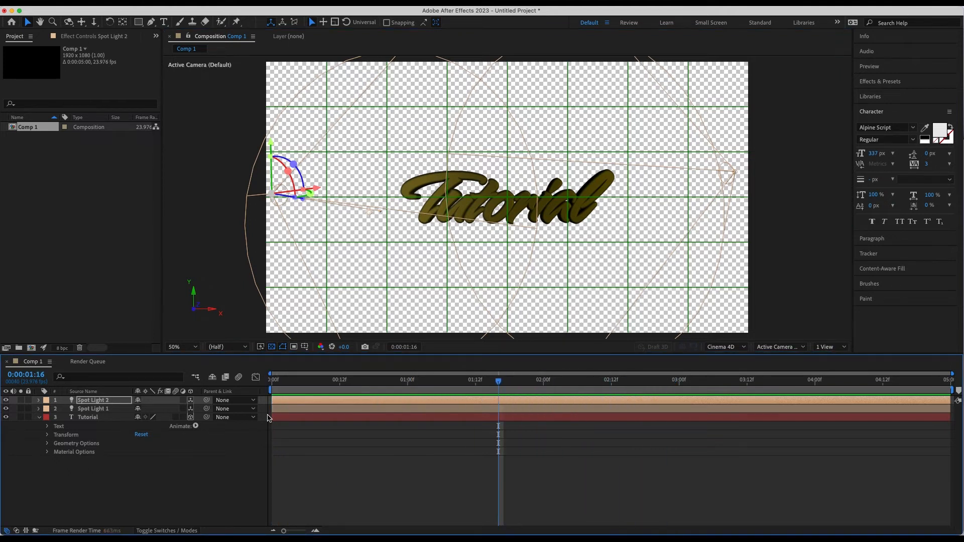
# Step: Set the intensity of Spot Light 1 to 120%
pyautogui.click(98, 409)
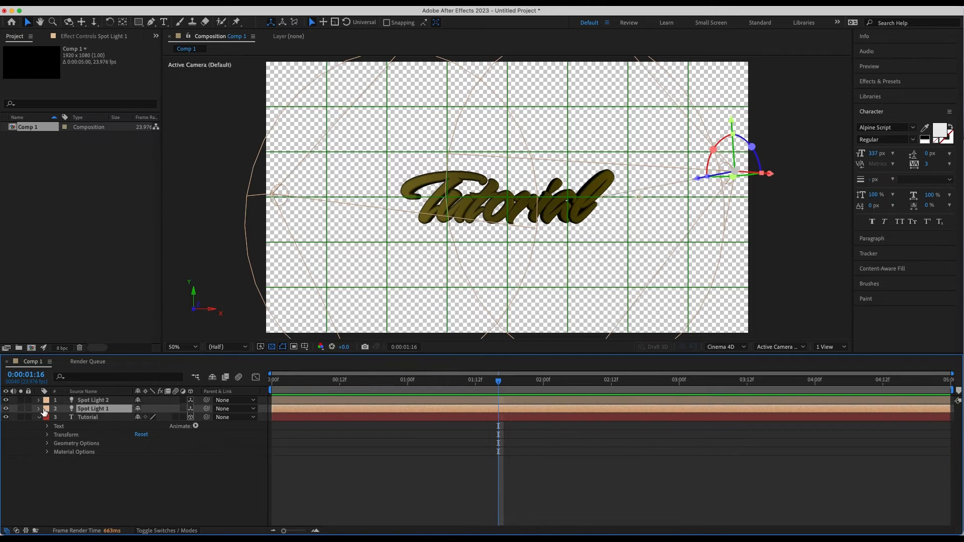
pyautogui.click(39, 409)
pyautogui.moveTo(146, 437); pyautogui.dragTo(171, 437)
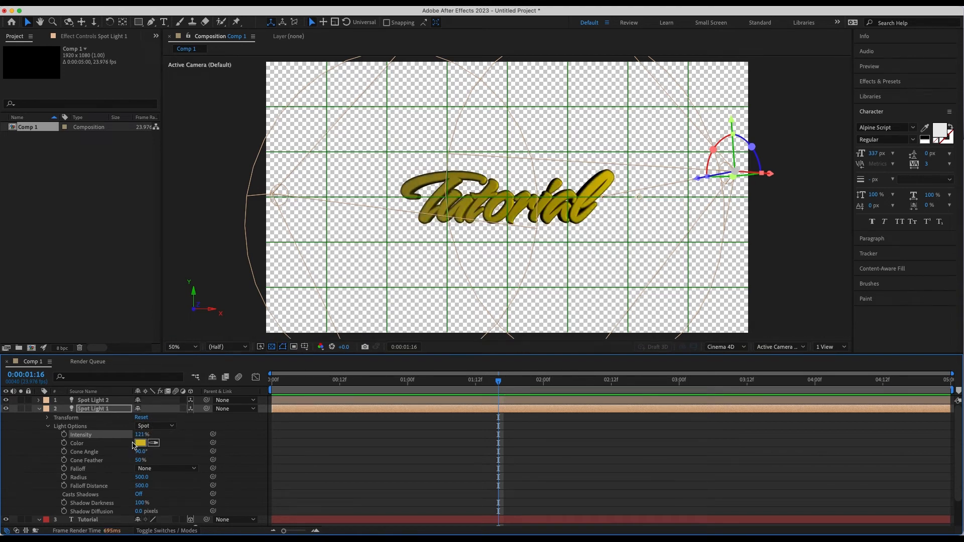
pyautogui.click(141, 435)
pyautogui.write('120')
pyautogui.click(190, 437)
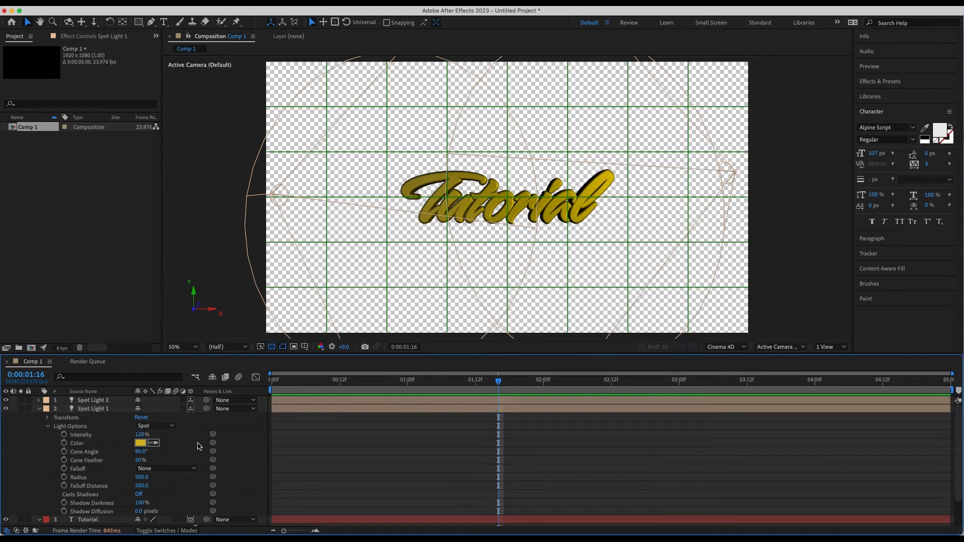
# Step: Keyframe the Tutorial layer's X and Y Rotation at the start of the timeline with -20° each
pyautogui.moveTo(280, 382); pyautogui.dragTo(269, 384)
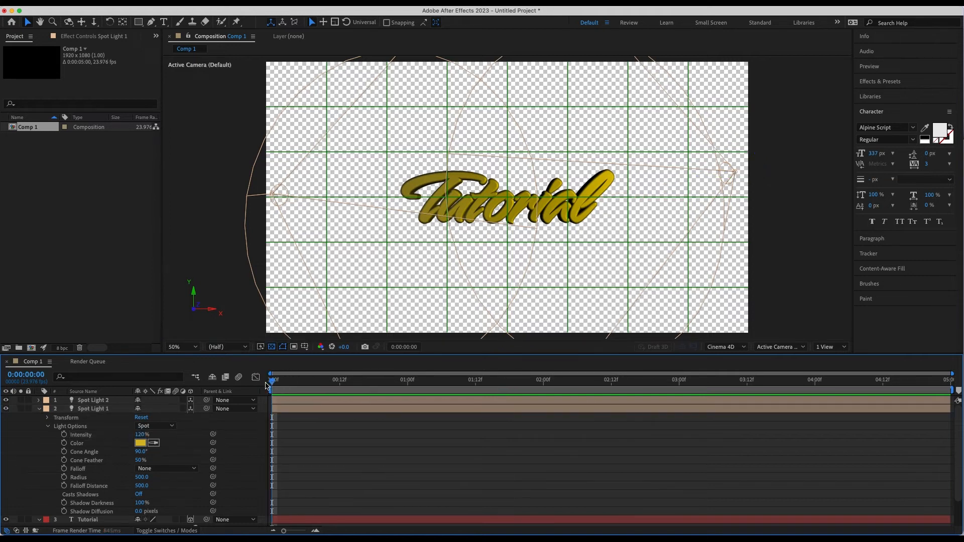
pyautogui.click(39, 408)
pyautogui.click(47, 435)
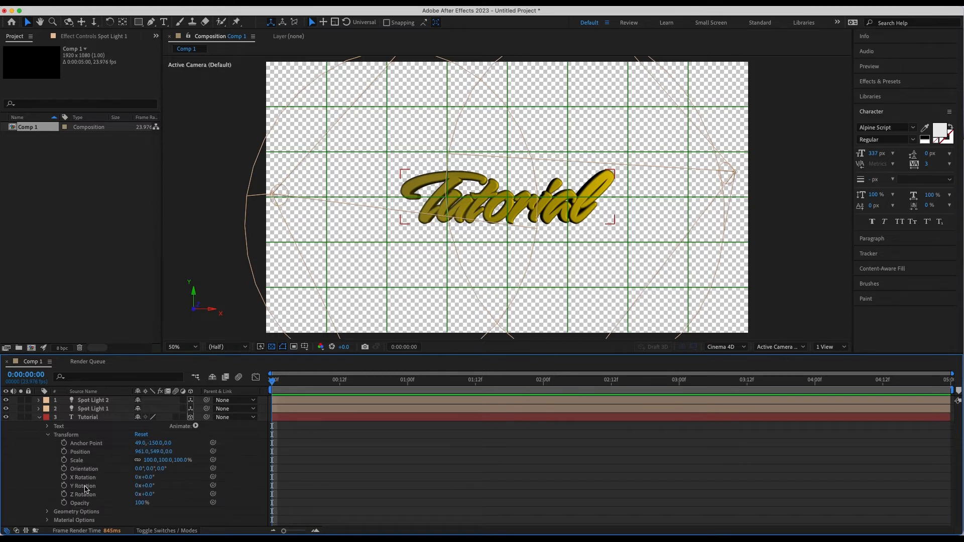
pyautogui.click(64, 478)
pyautogui.click(64, 486)
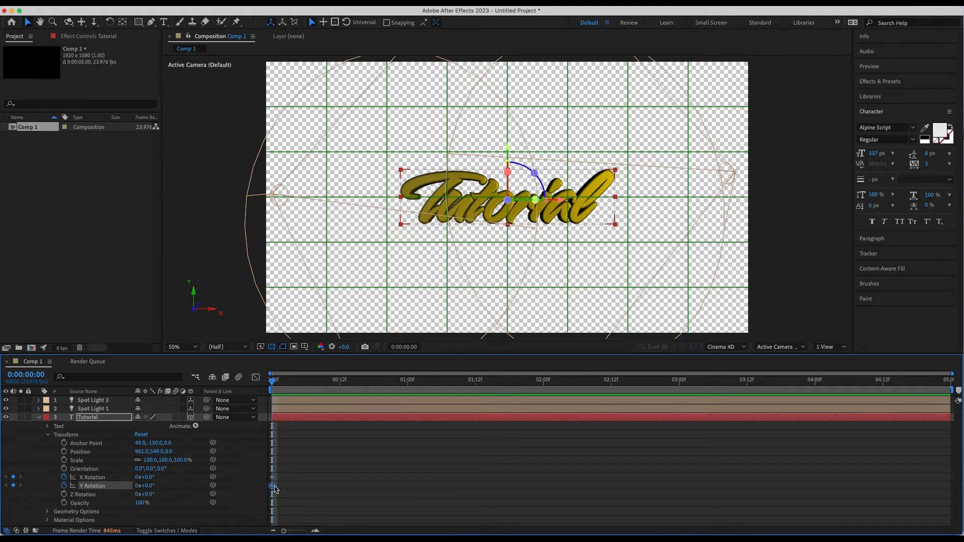
pyautogui.click(147, 478)
pyautogui.write('-20')
pyautogui.click(148, 486)
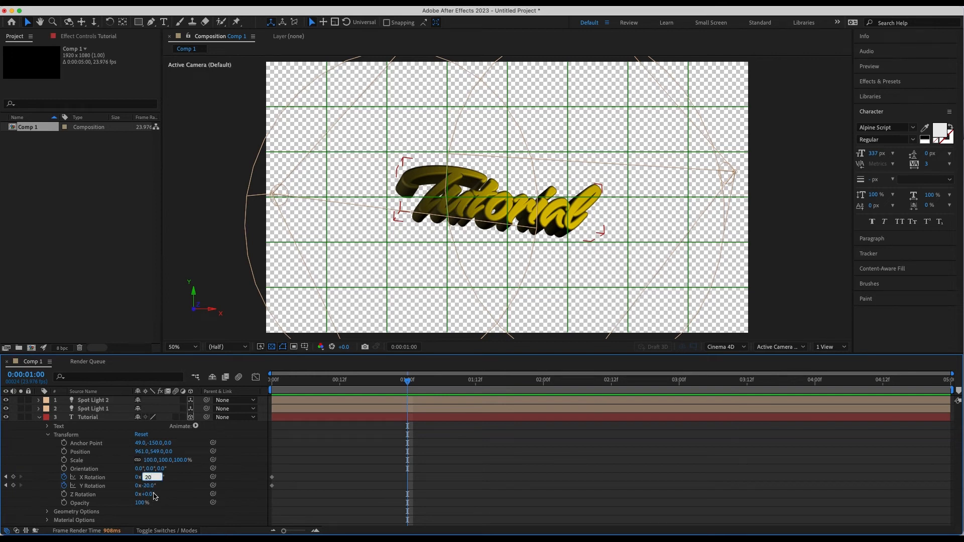
# Step: Keyframe the Tutorial layer's X and Y Rotation at 1 second with 20° each
pyautogui.click(151, 485)
pyautogui.write('20')
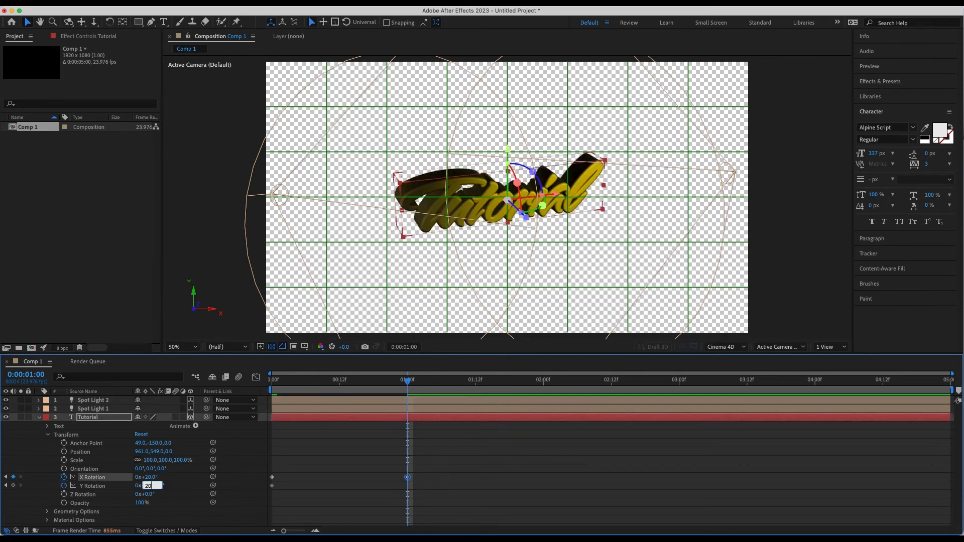
pyautogui.click(313, 486)
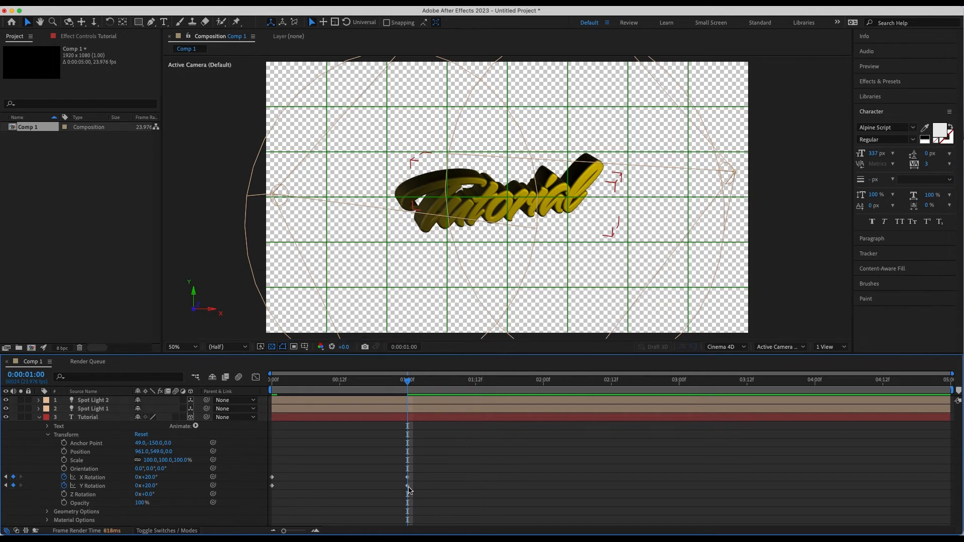
# Step: Apply Easy Ease to all the X and Y Rotation keyframes of the Tutorial layer
pyautogui.moveTo(429, 494); pyautogui.dragTo(276, 483)
pyautogui.rightClick(274, 480)
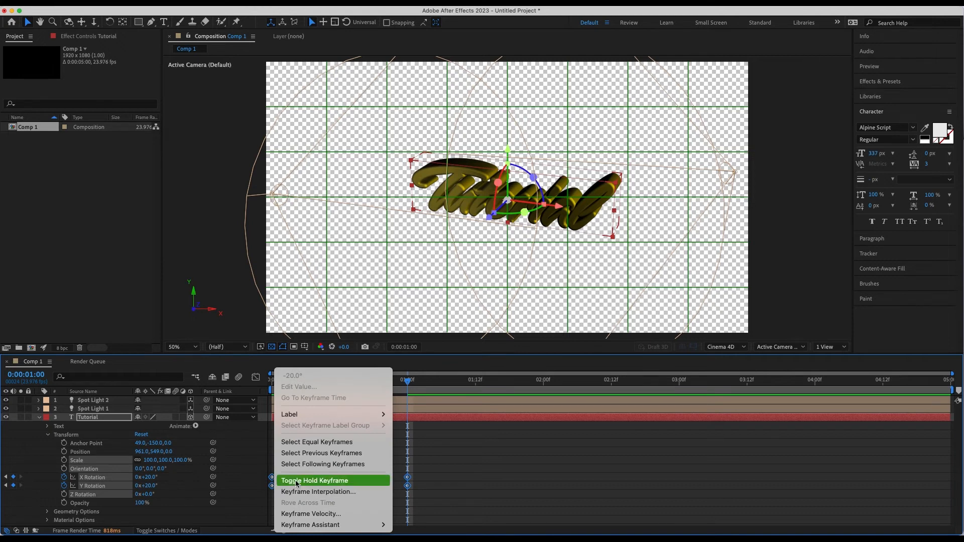
pyautogui.moveTo(354, 525)
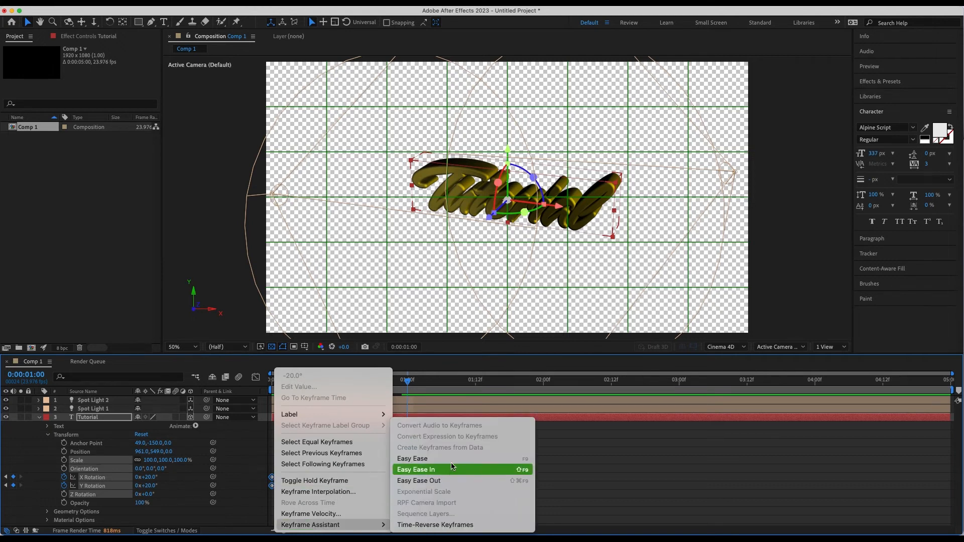
pyautogui.click(435, 458)
# Step: Move the 20° rotation keyframes to the end of the composition and preview the animation from the start
pyautogui.moveTo(379, 461); pyautogui.dragTo(951, 485)
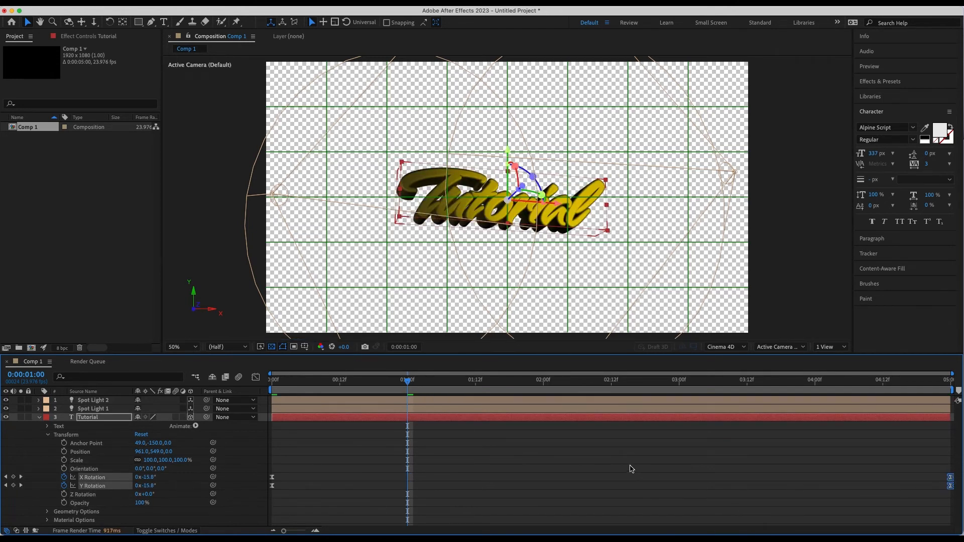
pyautogui.moveTo(289, 383); pyautogui.dragTo(258, 385)
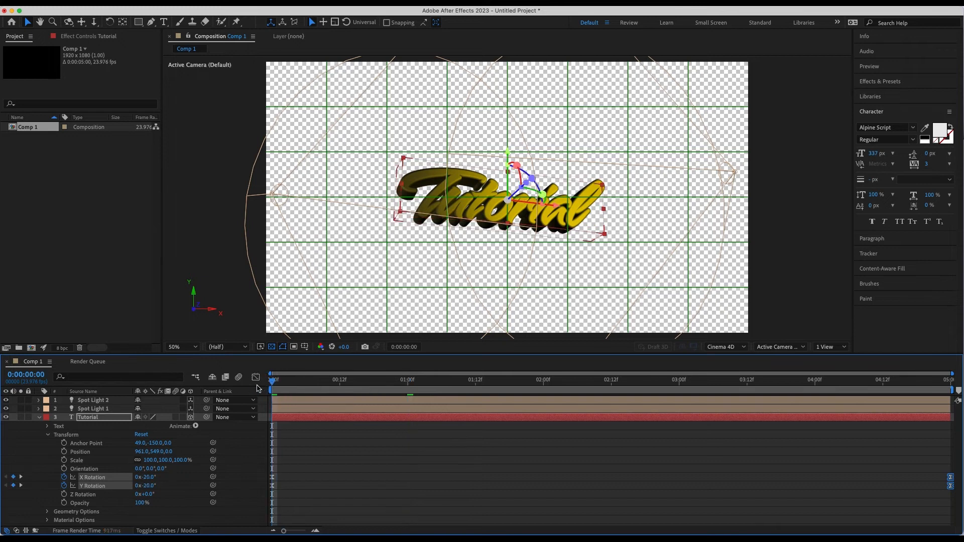
pyautogui.press('space')
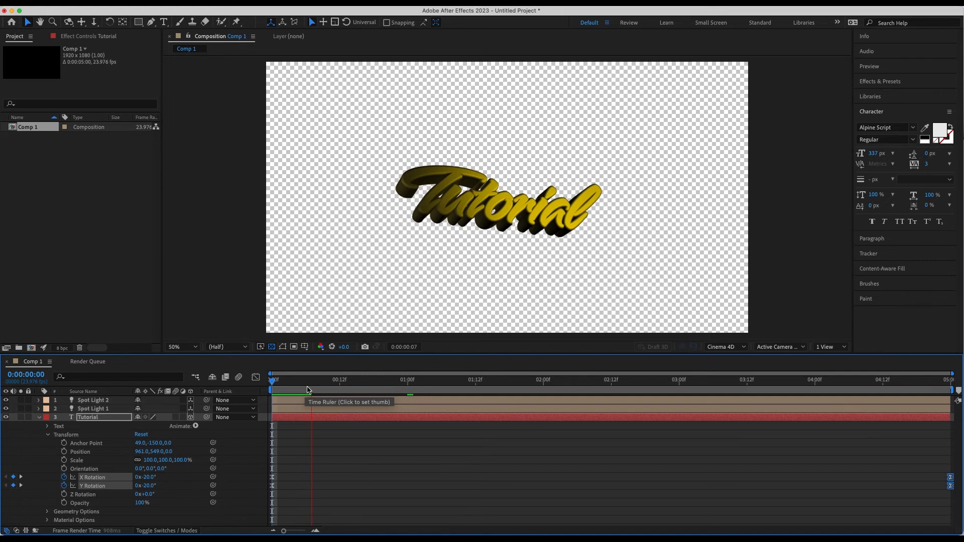
# Step: Lower the composition's Cinema 4D render quality to 15 and preview the animation from the start
pyautogui.press('space')
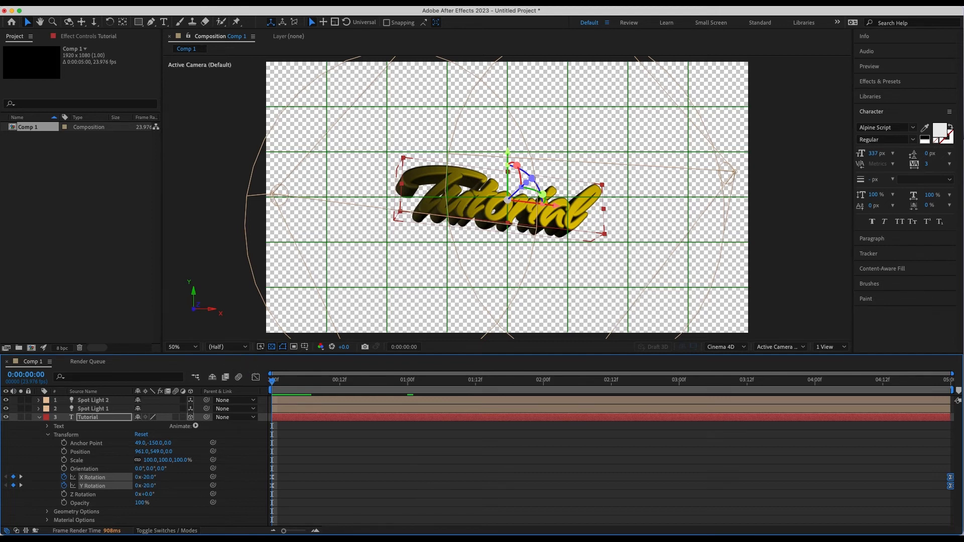
pyautogui.click(143, 2)
pyautogui.click(158, 32)
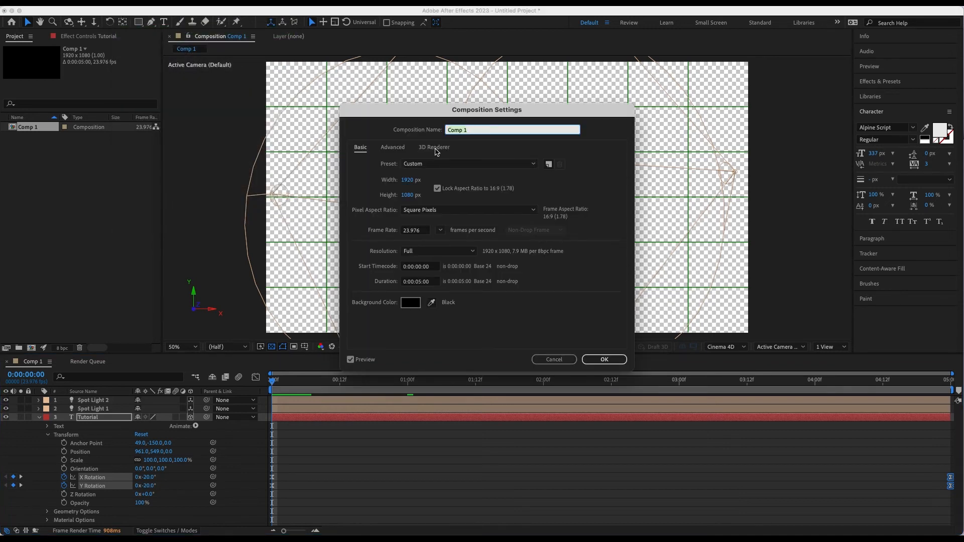
pyautogui.click(435, 148)
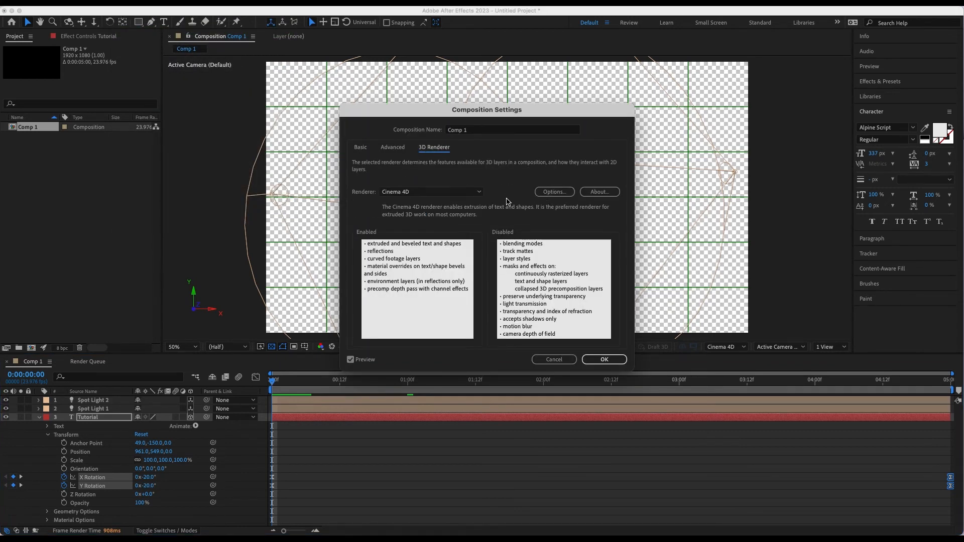
pyautogui.click(566, 193)
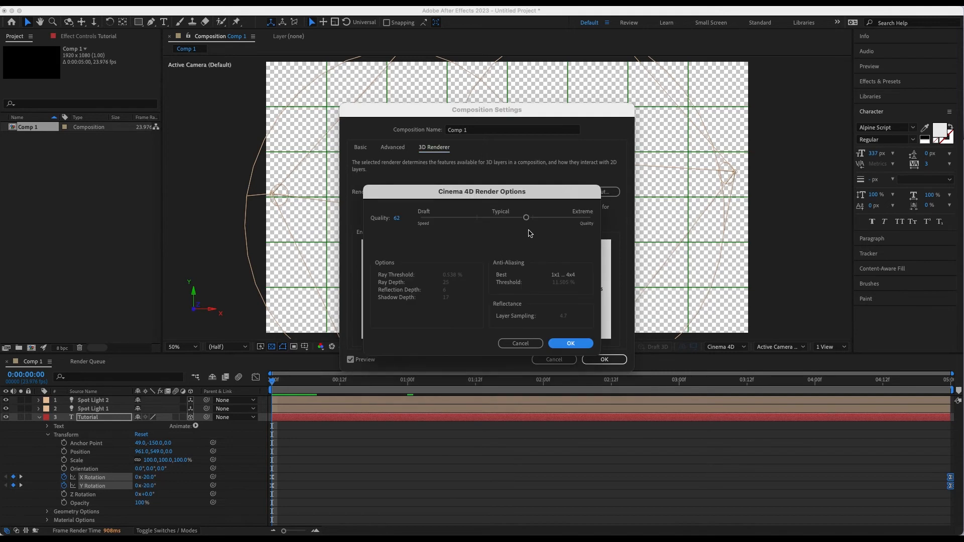
pyautogui.moveTo(526, 221); pyautogui.dragTo(448, 220)
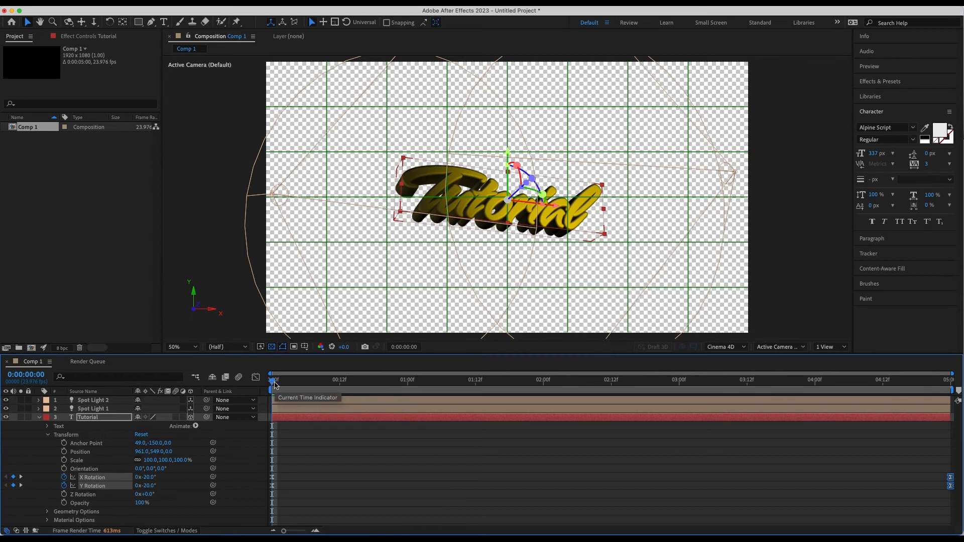
pyautogui.press('space')
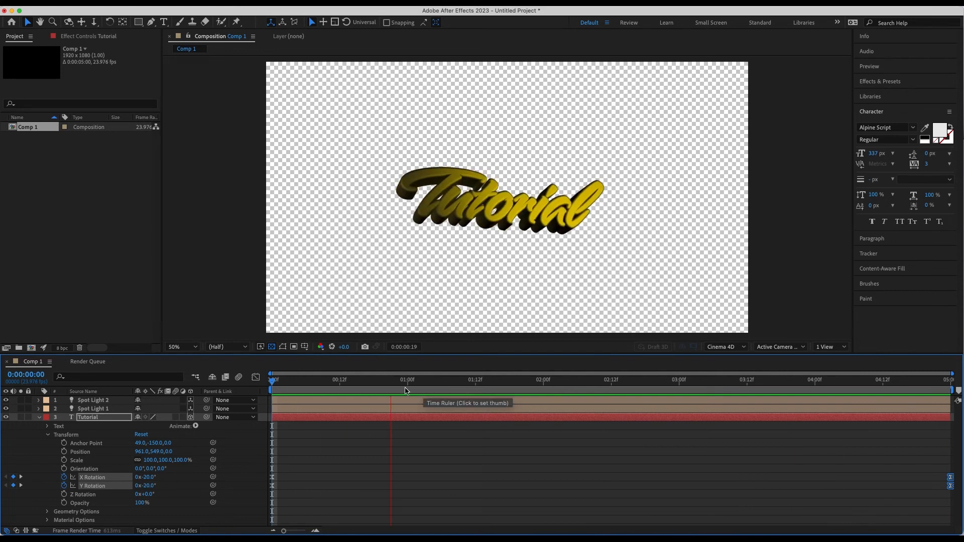
pyautogui.press('space')
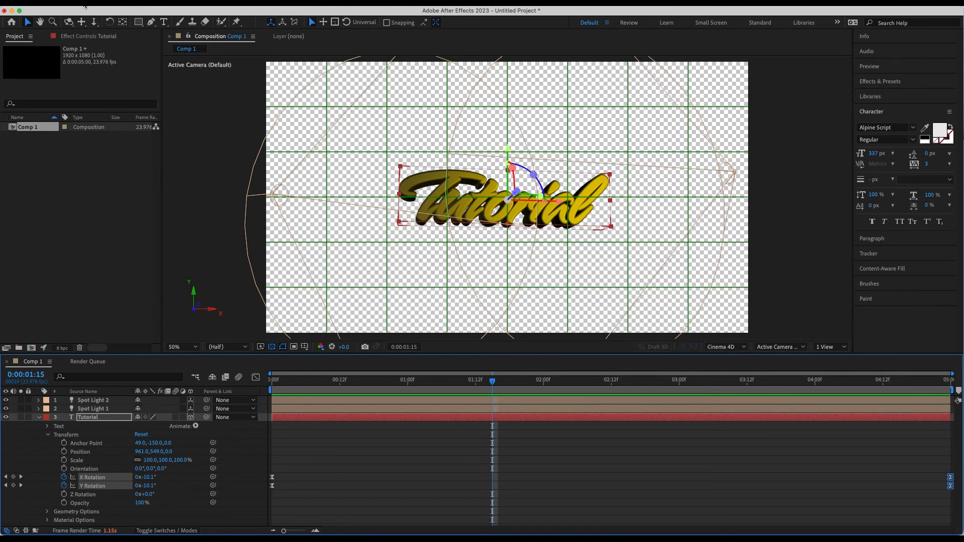
# Step: Add Comp 1 to the render queue
pyautogui.click(83, 3)
pyautogui.moveTo(139, 170)
pyautogui.click(244, 181)
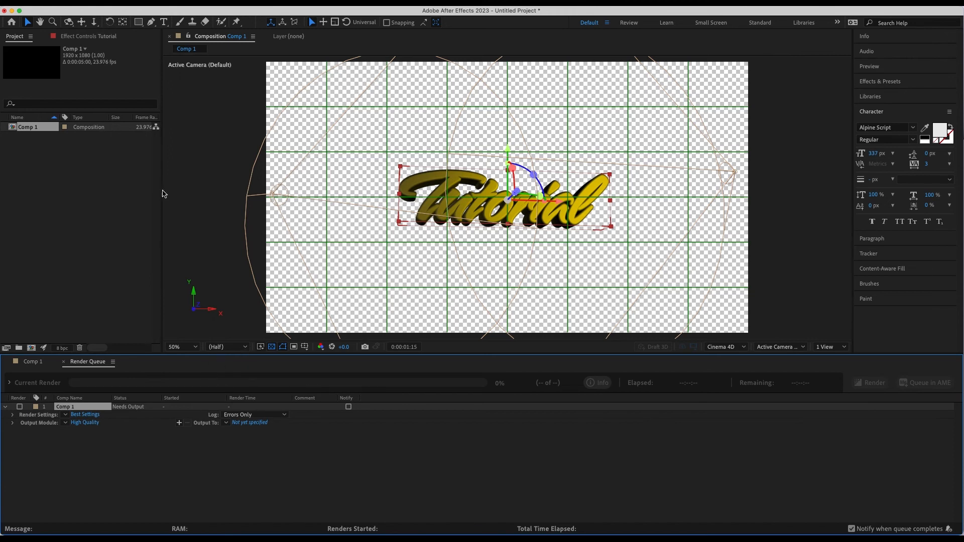
# Step: Raise Comp 1's Cinema 4D render quality to 66 in the composition's 3D renderer options
pyautogui.click(31, 362)
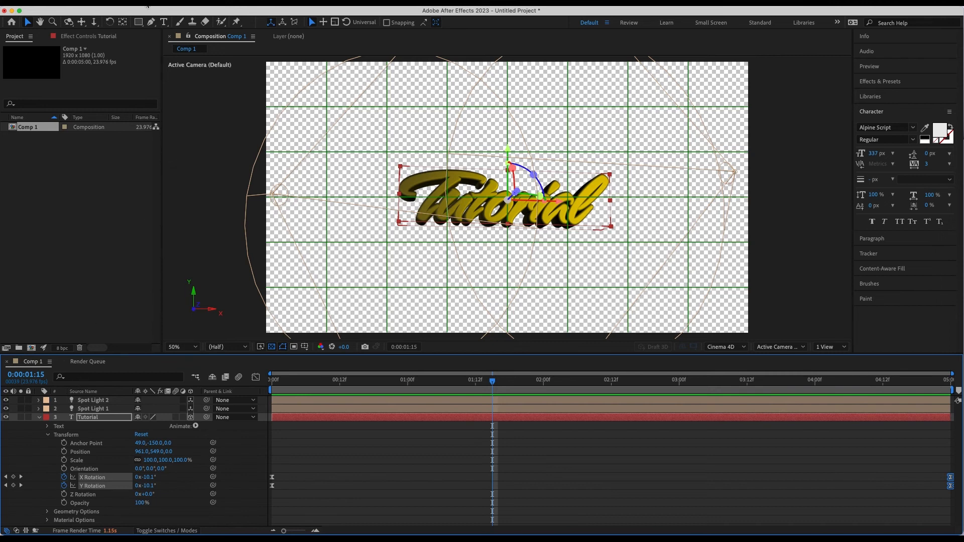
pyautogui.click(145, 3)
pyautogui.click(156, 30)
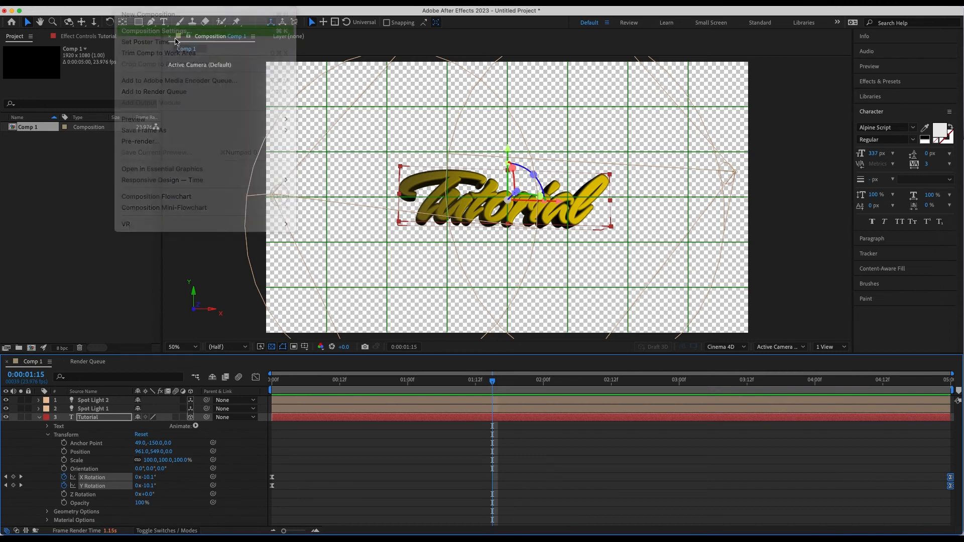
pyautogui.click(435, 148)
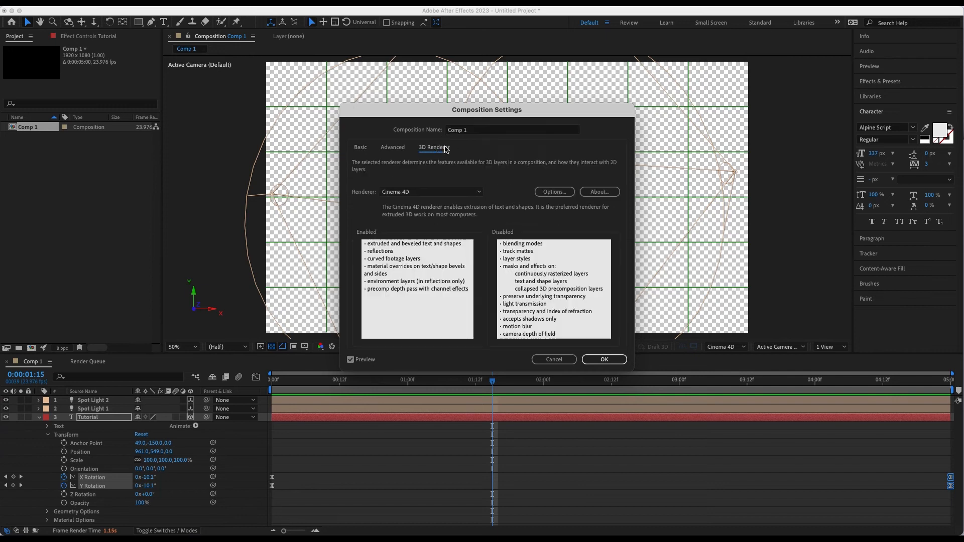
pyautogui.click(556, 194)
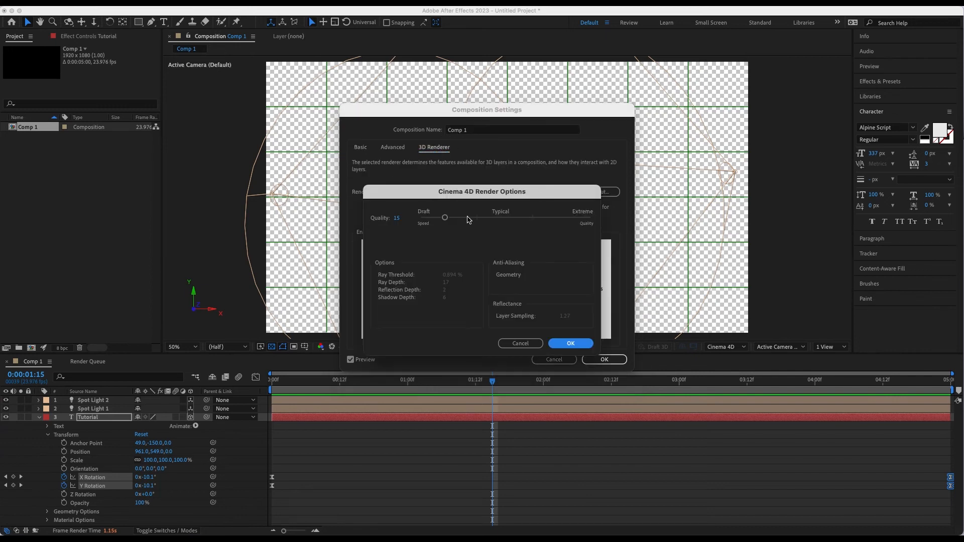
pyautogui.moveTo(445, 219); pyautogui.dragTo(538, 223)
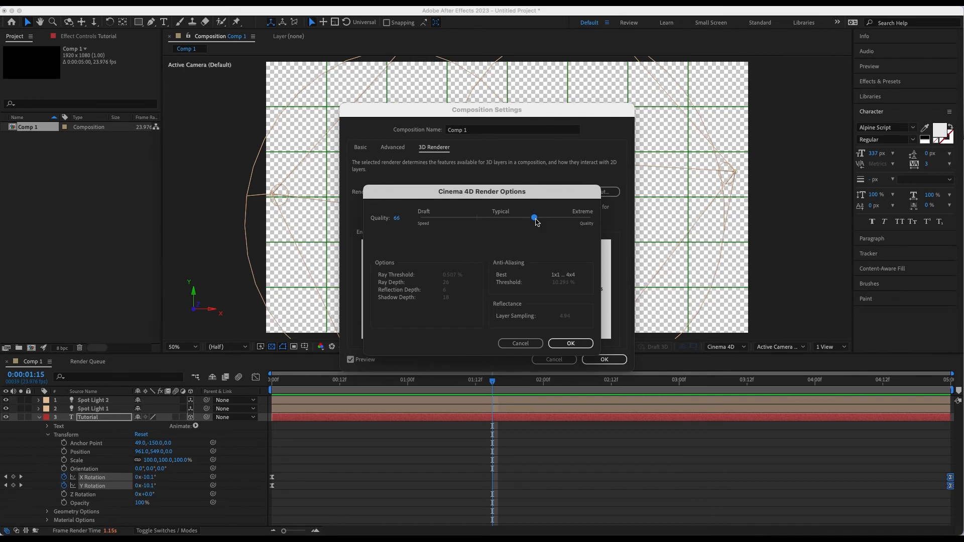
pyautogui.click(562, 345)
pyautogui.click(604, 360)
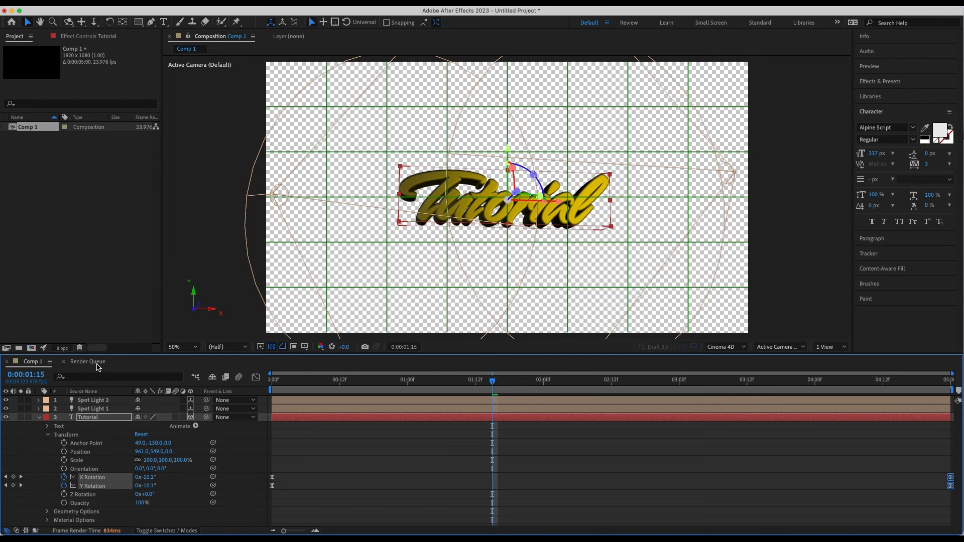
# Step: In the queued render's output module, switch the format to H.264 and back to QuickTime to get the Animation codec
pyautogui.click(97, 365)
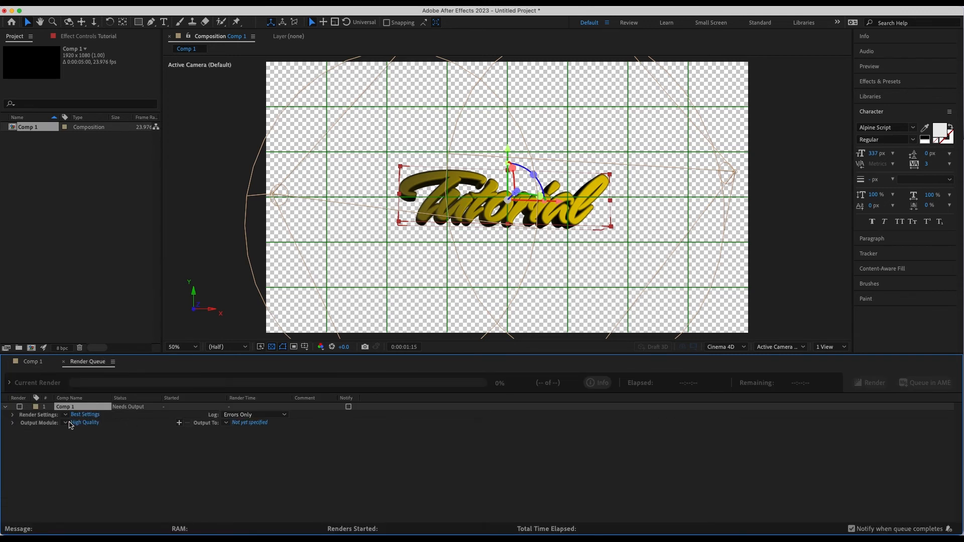
pyautogui.click(77, 425)
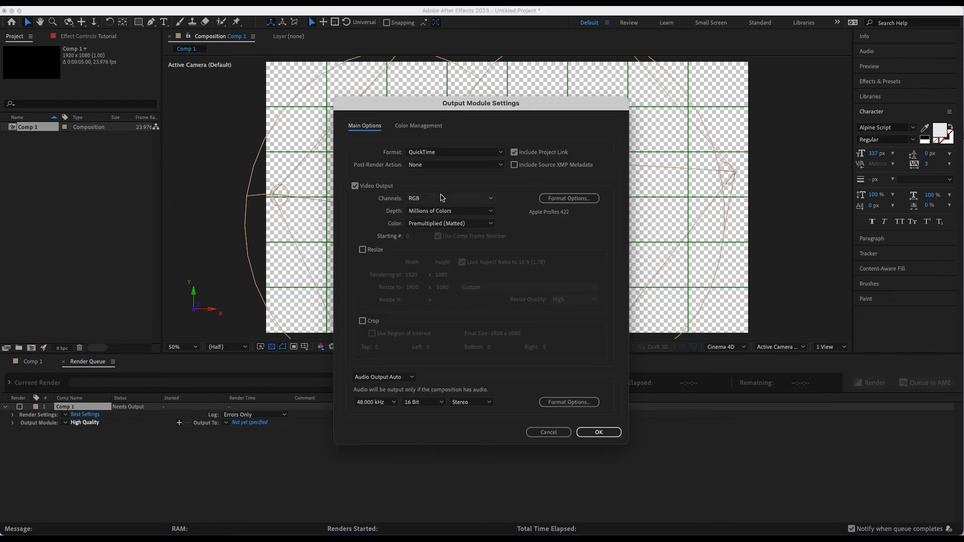
pyautogui.click(439, 199)
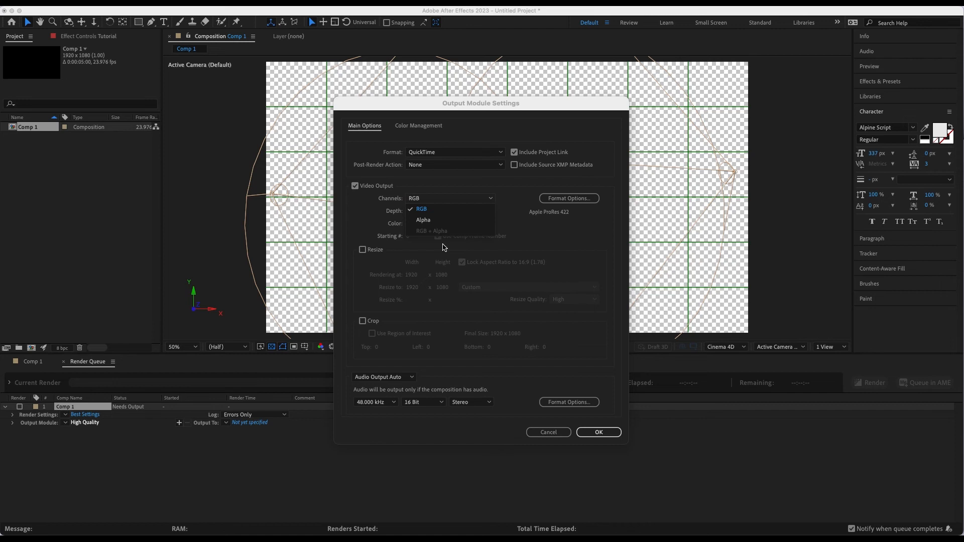
pyautogui.click(446, 179)
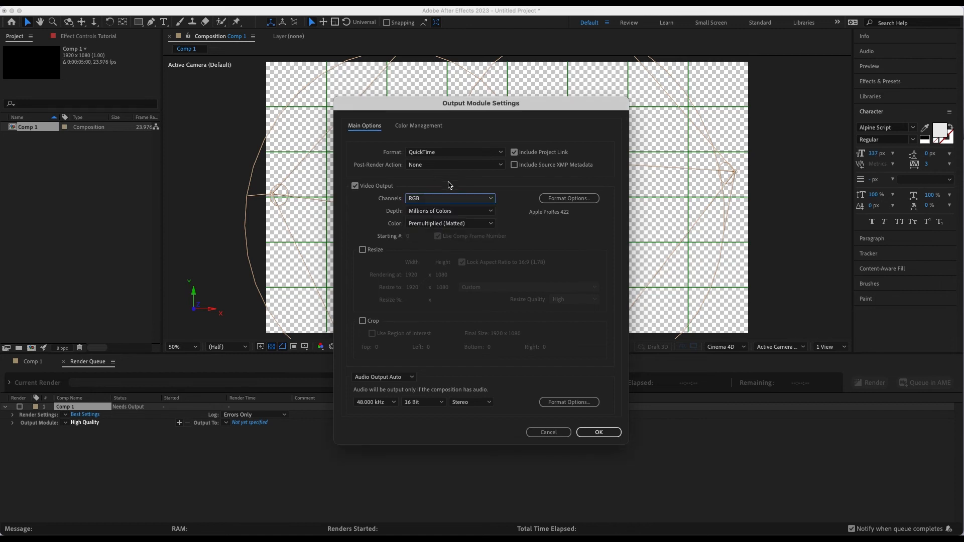
pyautogui.click(450, 155)
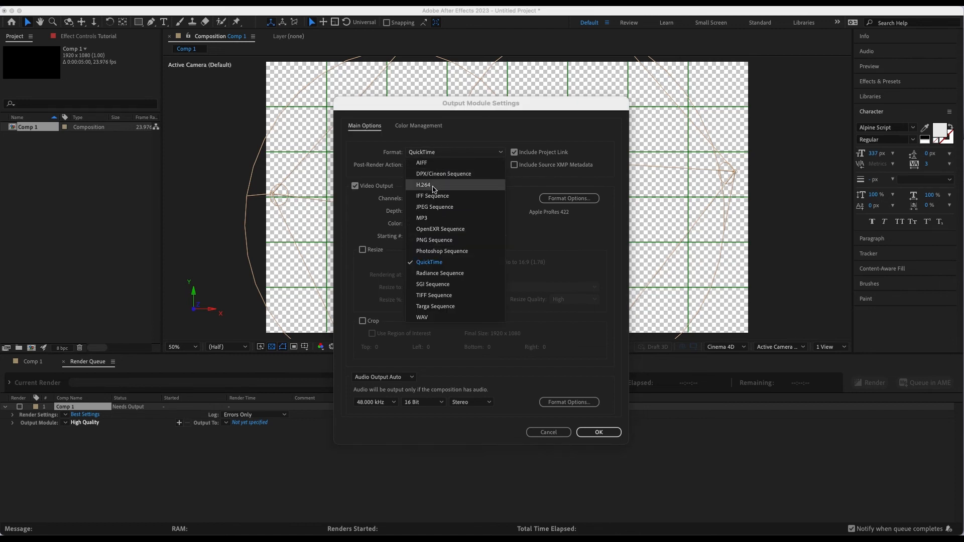
pyautogui.click(434, 186)
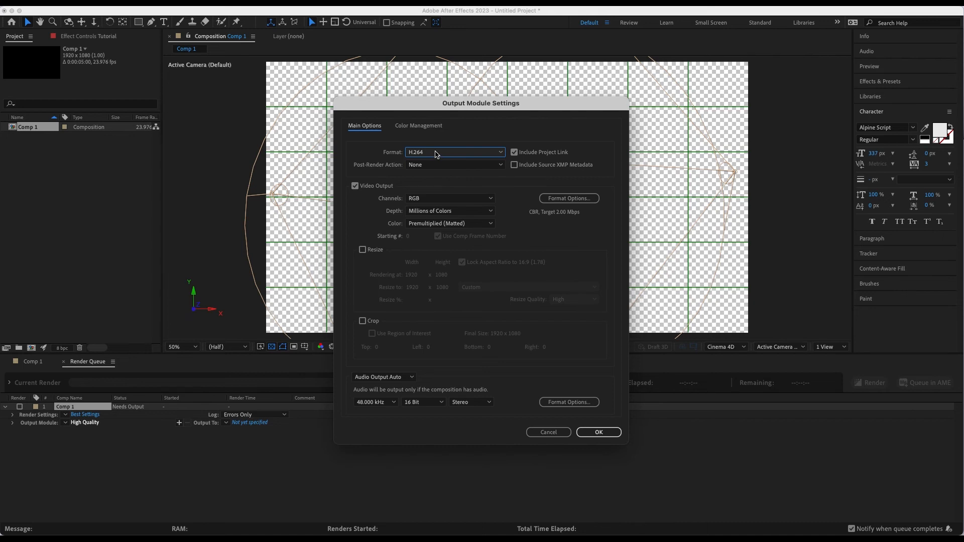
pyautogui.click(437, 154)
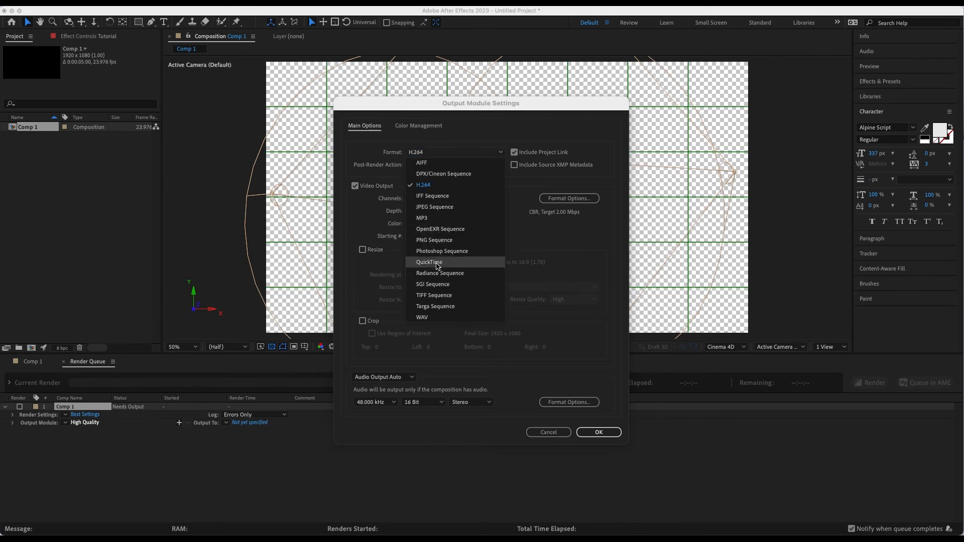
pyautogui.click(436, 262)
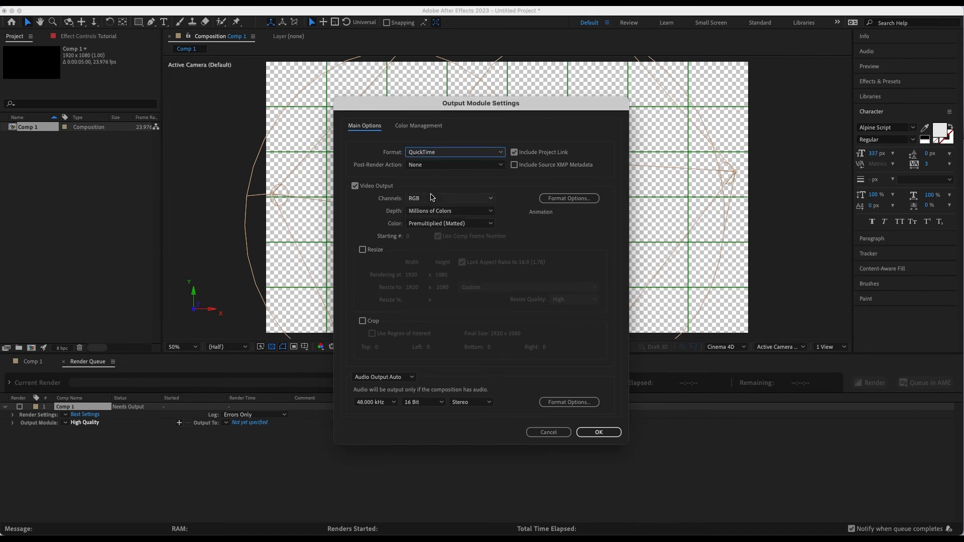
# Step: Set the output module's video channels to RGB + Alpha and accept the settings
pyautogui.click(432, 198)
pyautogui.click(436, 231)
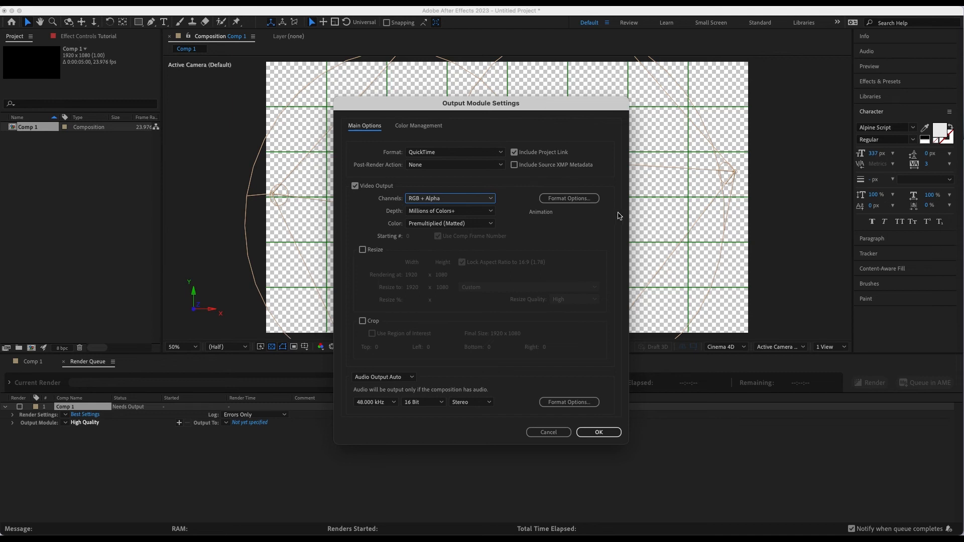
pyautogui.press('Return')
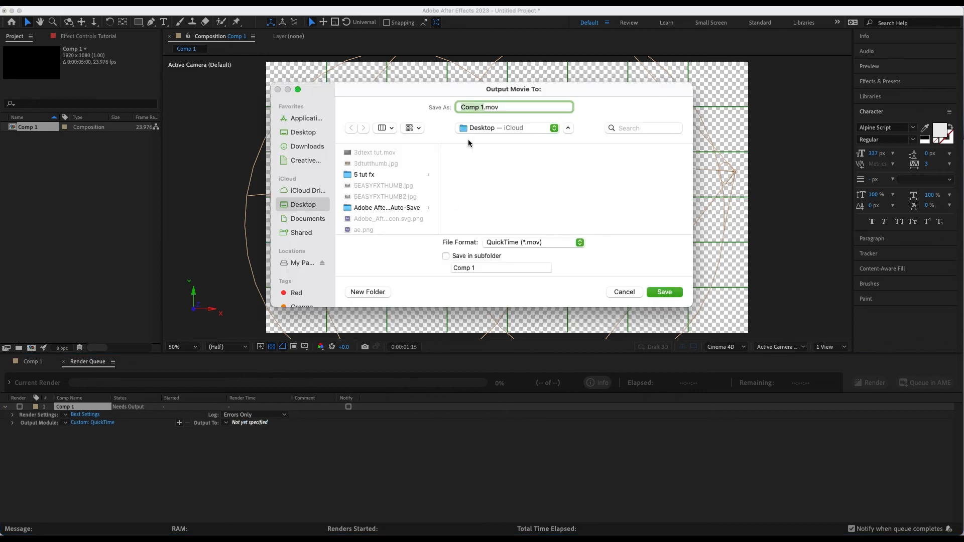
# Step: Save the output movie on the Desktop as tuttext.mov and render the queue
pyautogui.write('tuttext')
pyautogui.click(664, 294)
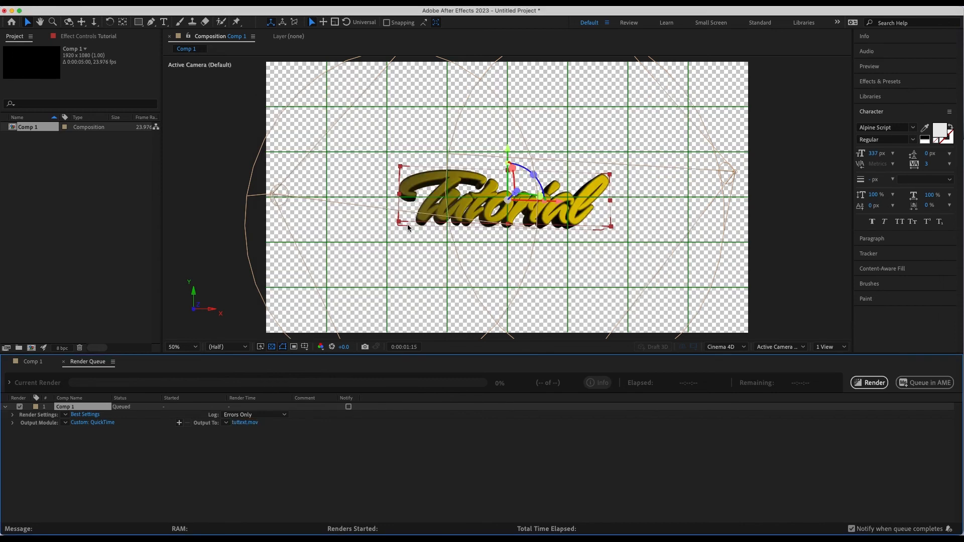
pyautogui.click(870, 385)
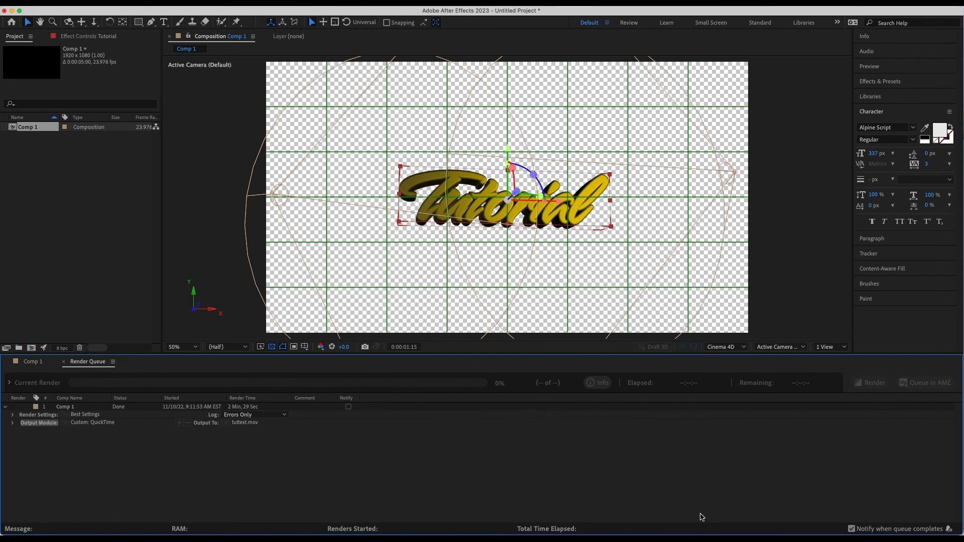
# Step: Switch to the 3dtexttut project in Premiere Pro, move the playhead to 00:00:47:00 and import tuttext.mov
pyautogui.moveTo(737, 535)
pyautogui.click(812, 524)
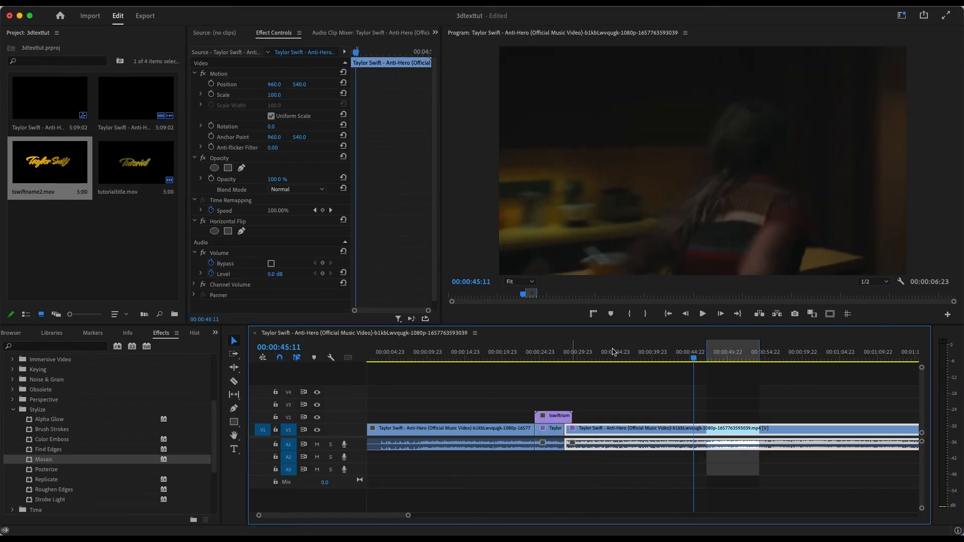
pyautogui.click(705, 356)
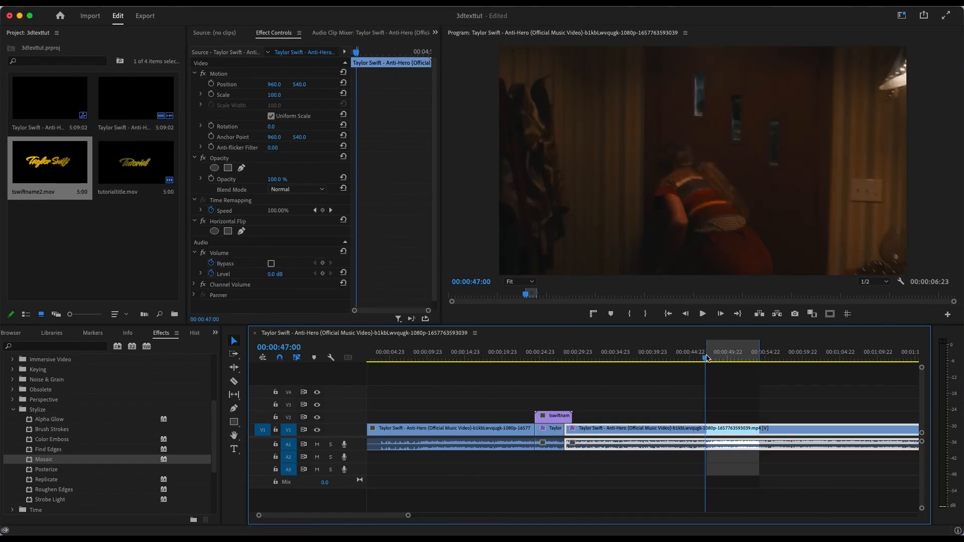
pyautogui.rightClick(92, 253)
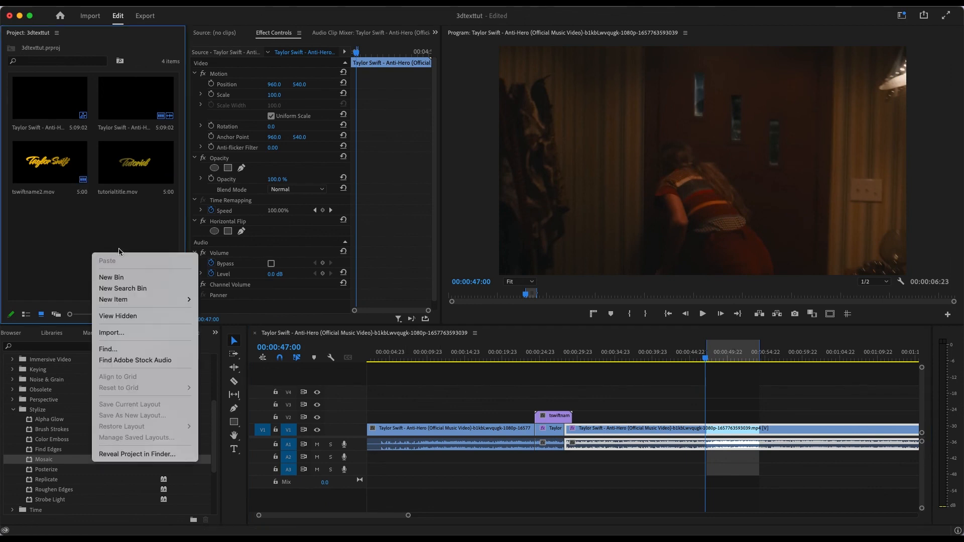
pyautogui.click(156, 332)
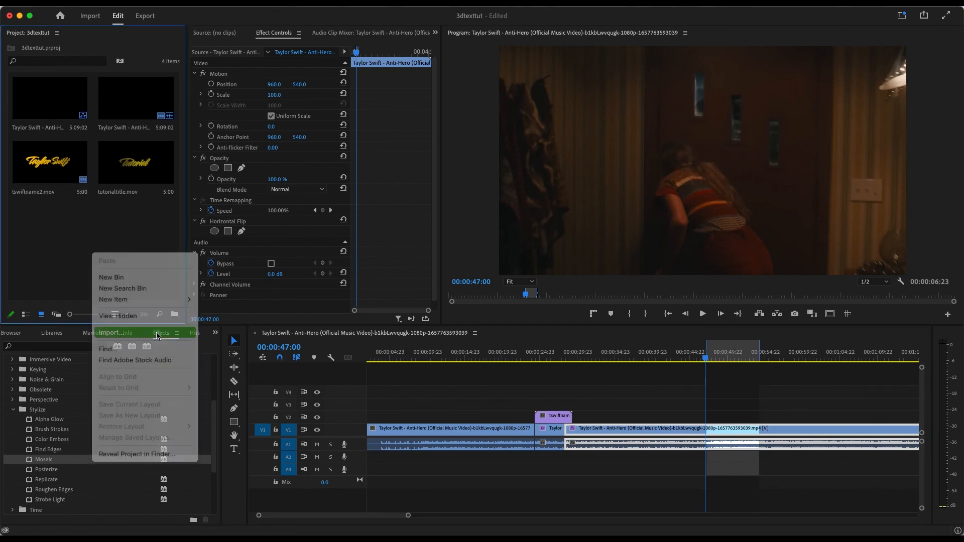
pyautogui.click(387, 155)
pyautogui.click(657, 291)
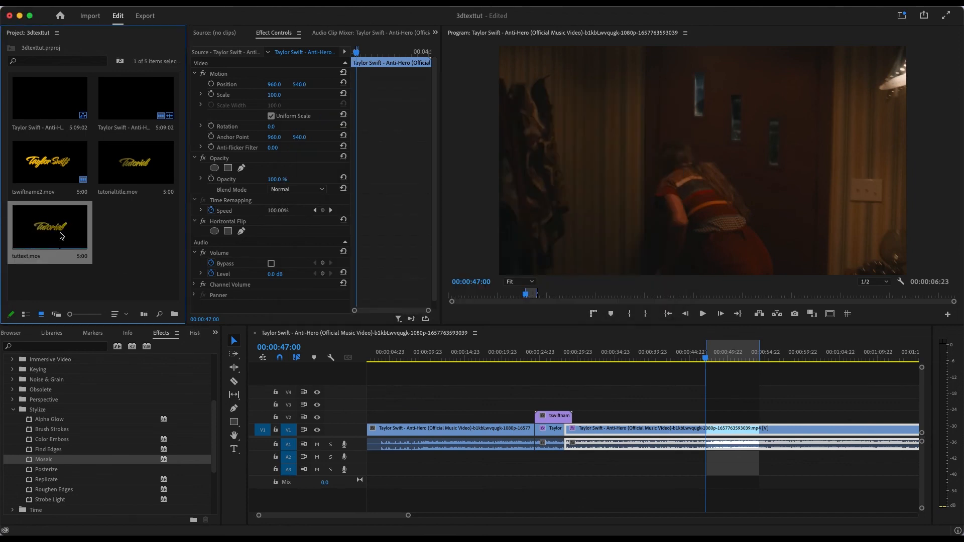
# Step: Place tuttext.mov on track V2 over the music video just after 47 seconds and play back that section
pyautogui.moveTo(46, 233); pyautogui.dragTo(714, 420)
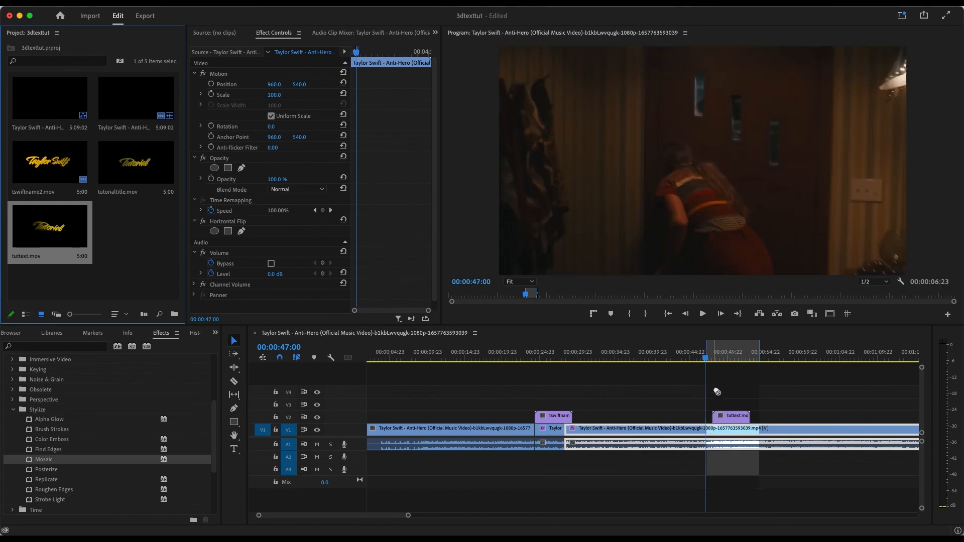
pyautogui.press('space')
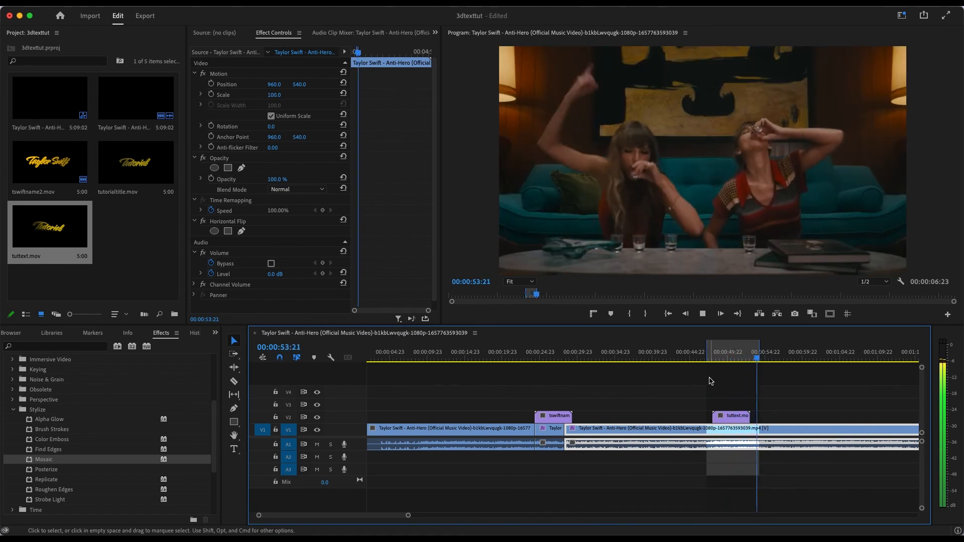
pyautogui.click(711, 356)
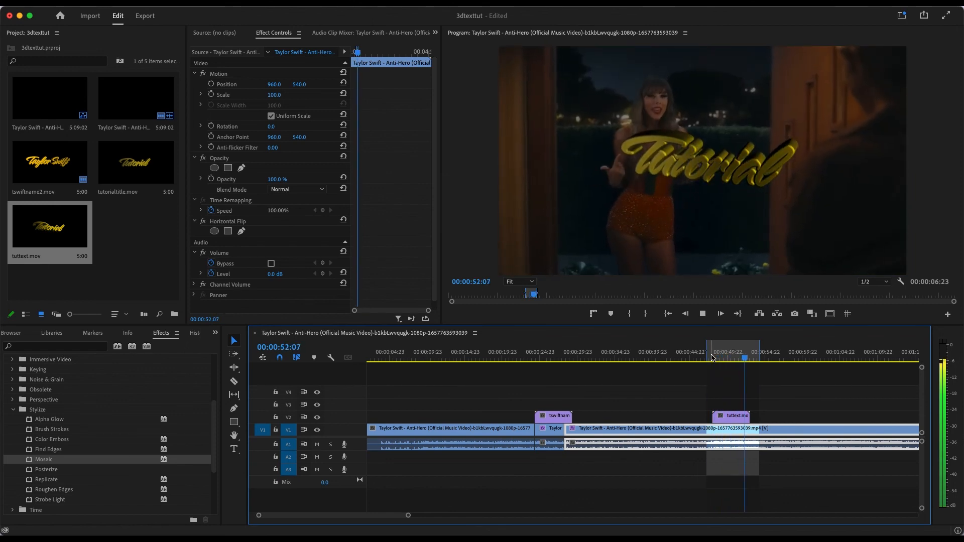
pyautogui.click(711, 356)
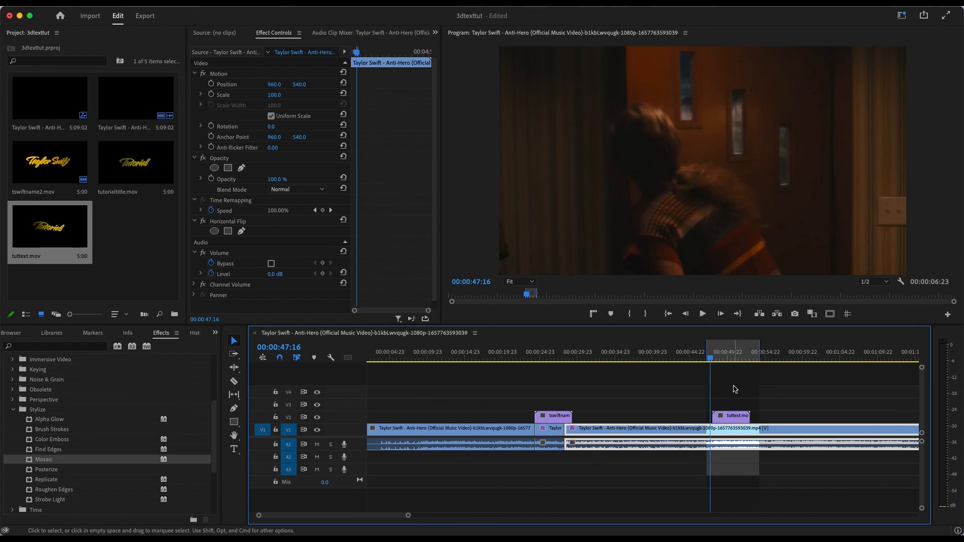
pyautogui.press('space')
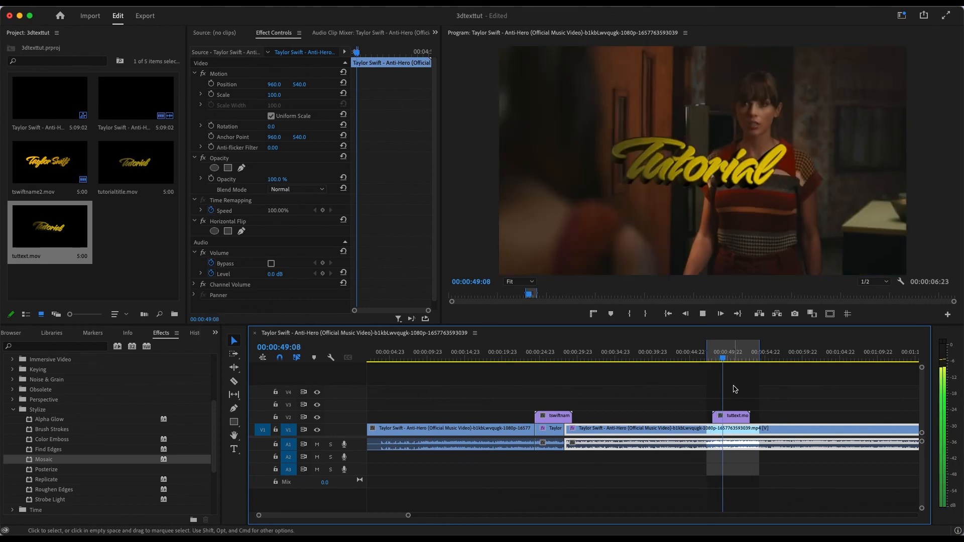